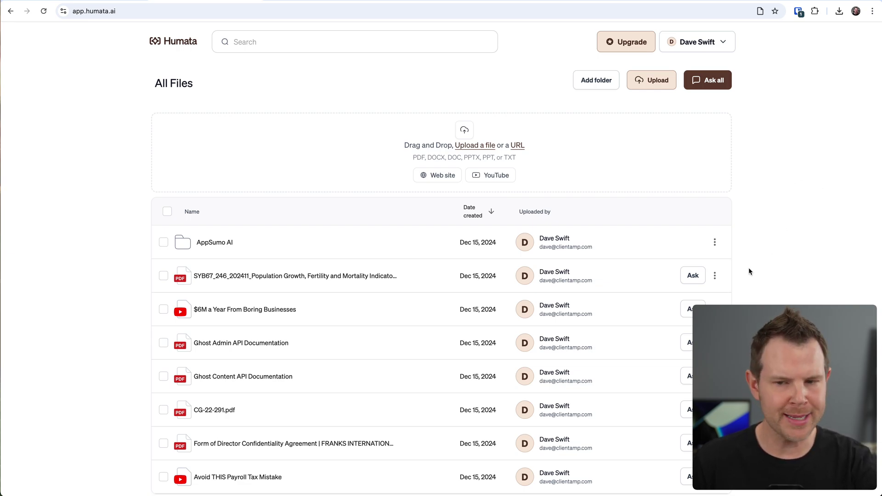
Move Ghost Admin and Ghost Content API Documentation into a new folder named 'Ghost API'.
scroll(666, 306, down, 3)
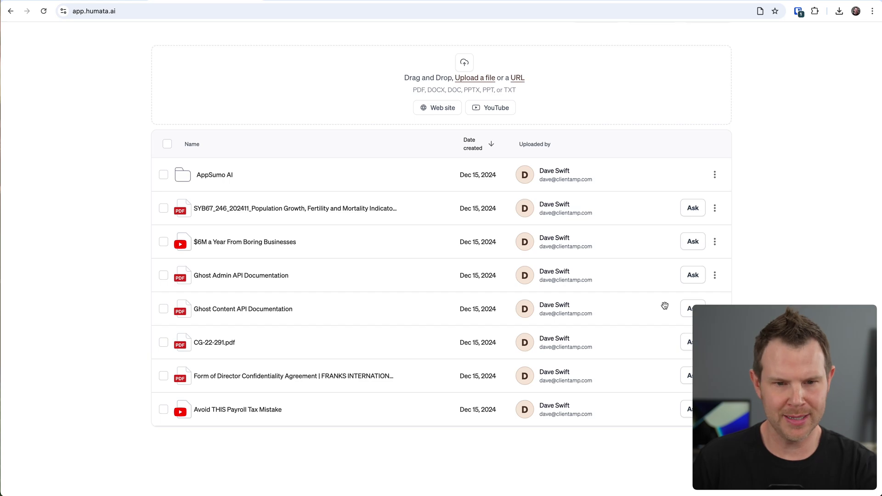
scroll(247, 190, up, 1)
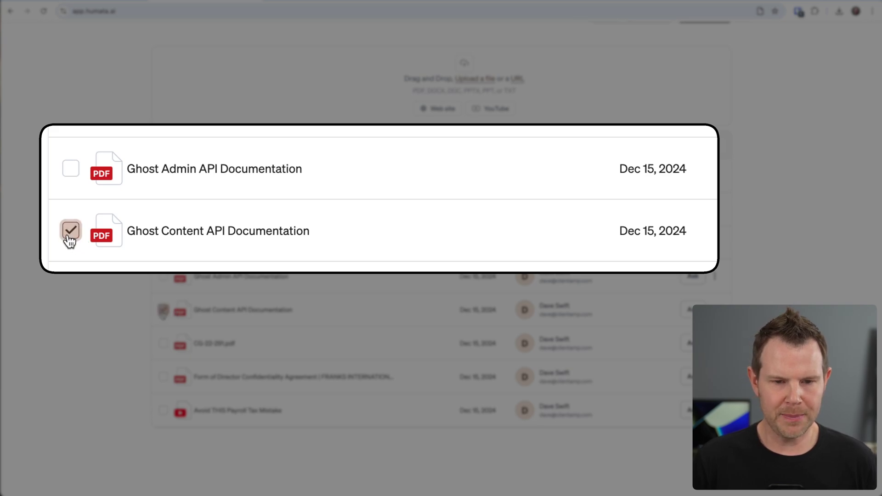
click(70, 170)
scroll(474, 234, up, 2)
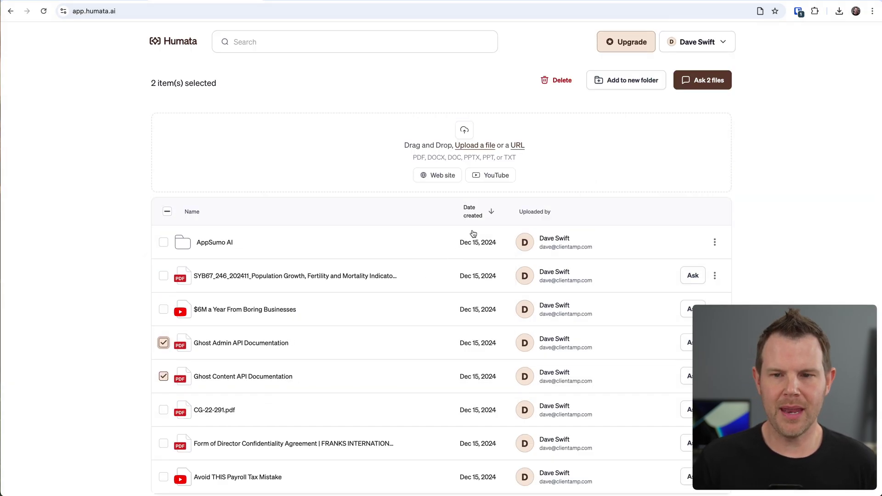
click(627, 82)
text(Ghost API)
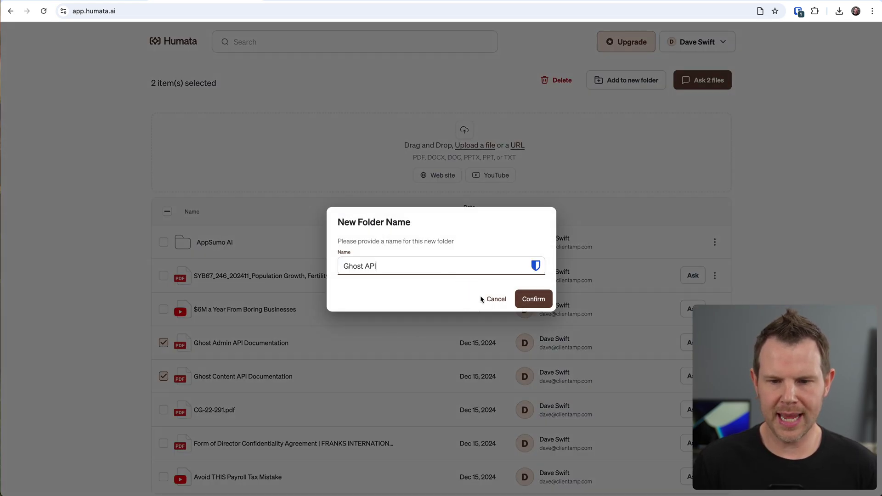
click(535, 299)
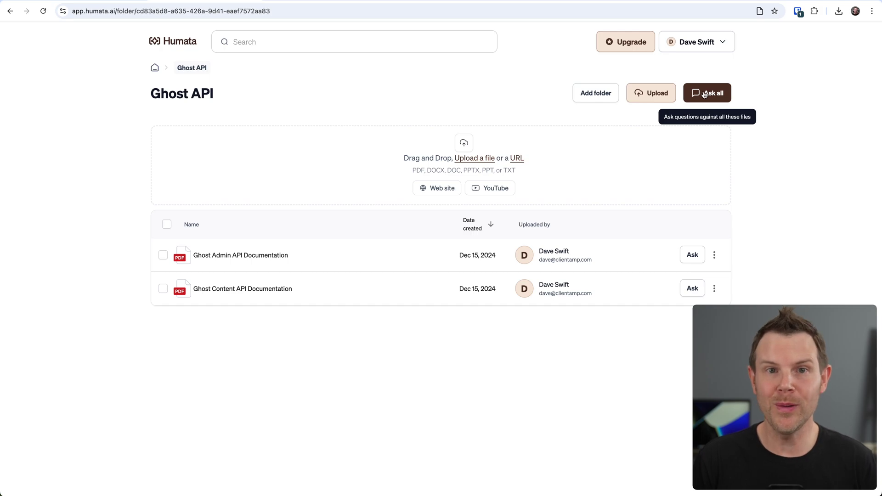
Open the Team Management settings to list the Developers and Design teams.
click(698, 41)
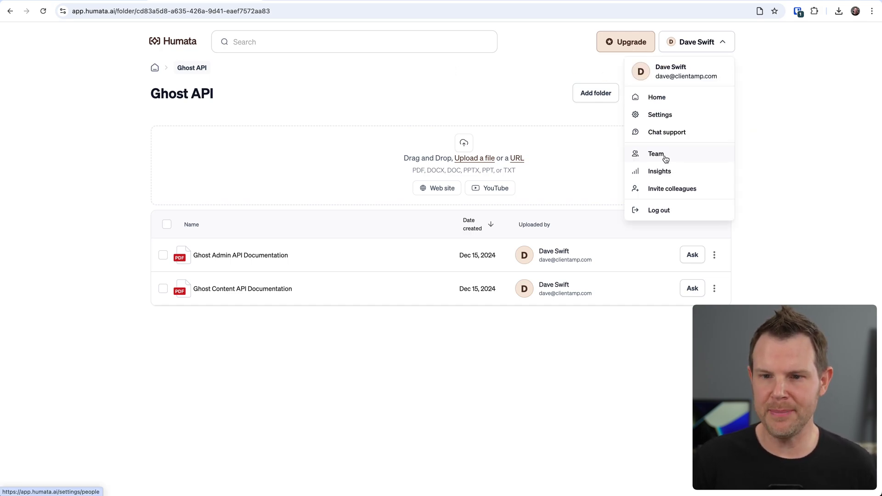
click(669, 155)
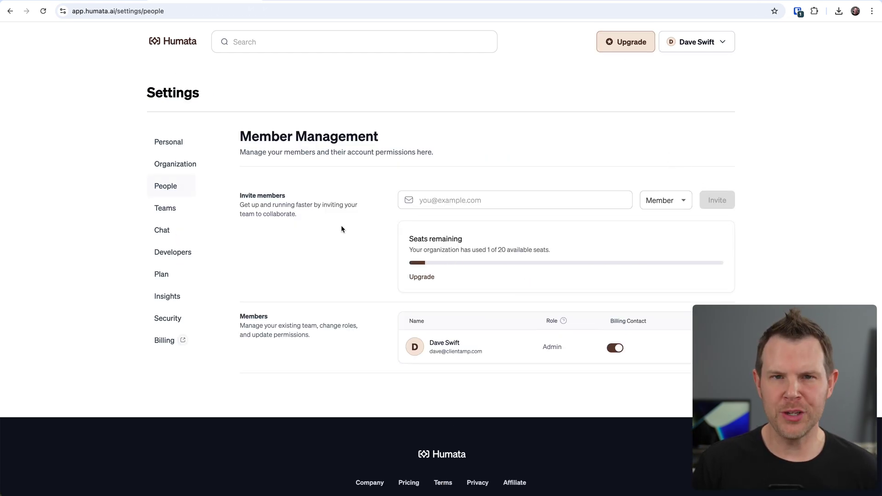
click(189, 211)
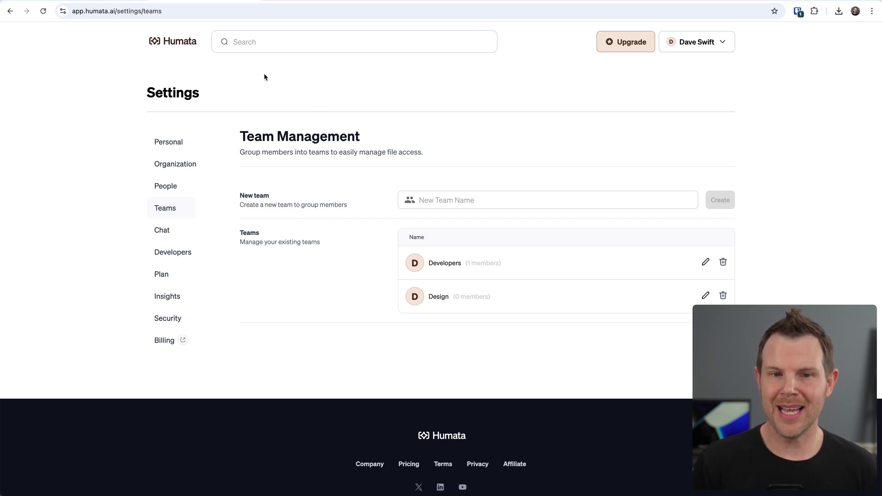
Return to the All Files library and open the Ghost API folder's options menu.
click(178, 40)
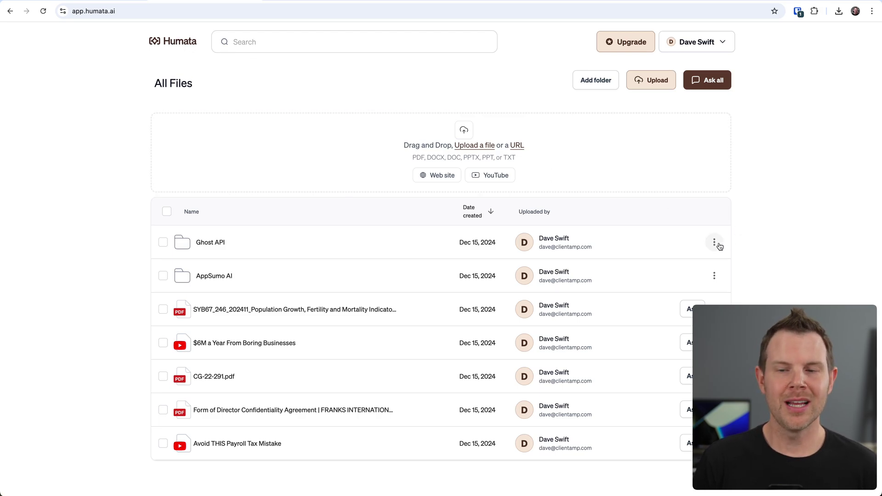
click(714, 242)
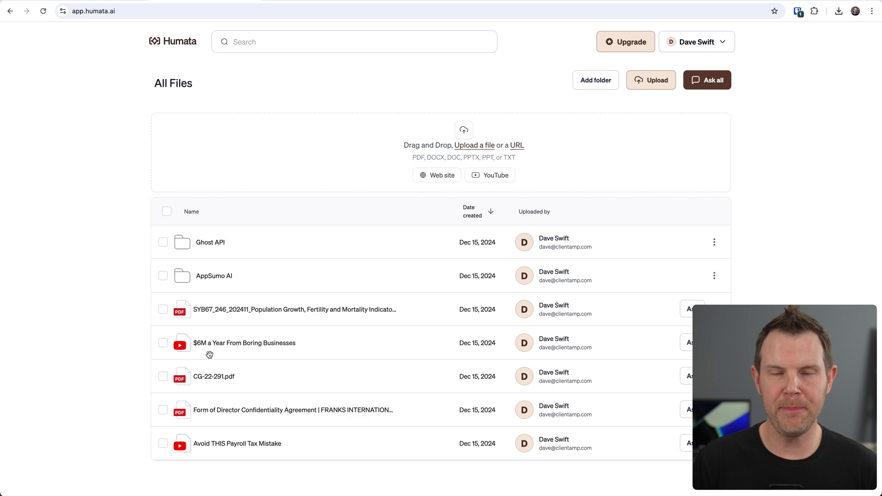
Start an Ask chat on the '$6M a Year From Boring Businesses' video.
click(235, 345)
click(230, 348)
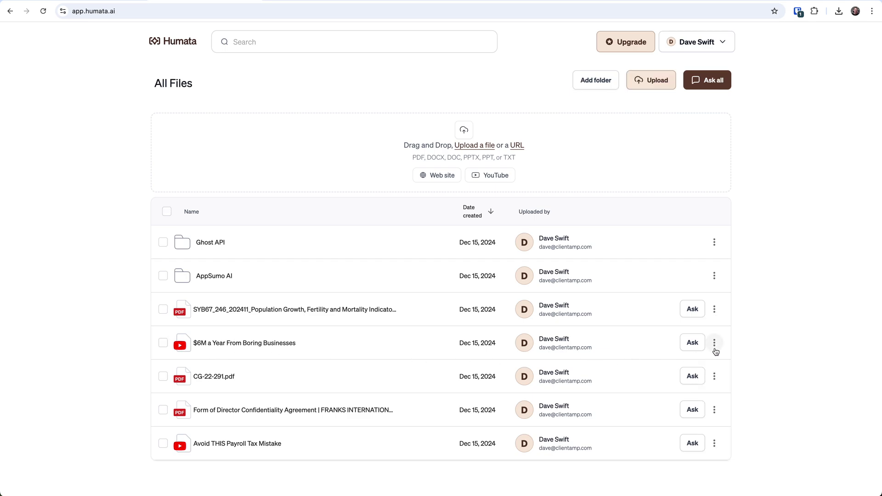
click(694, 343)
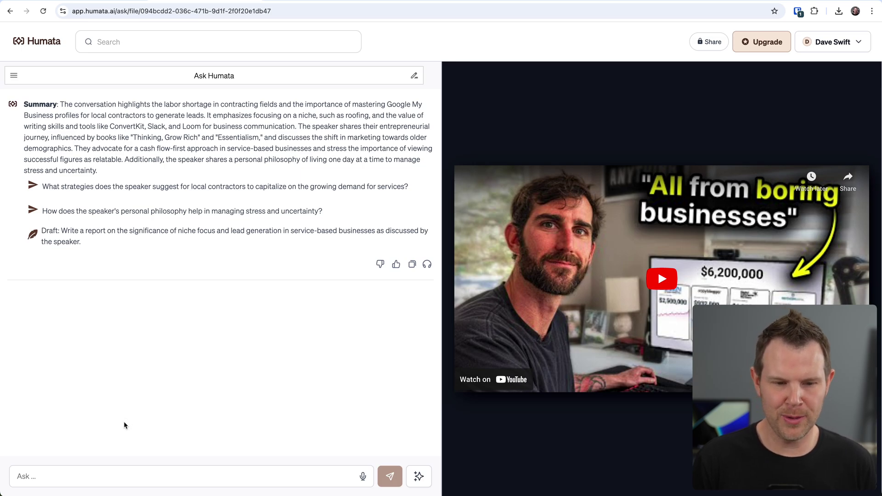
Ask the video chat how he makes $6M a year.
click(91, 473)
text(How does he make $6M a year)
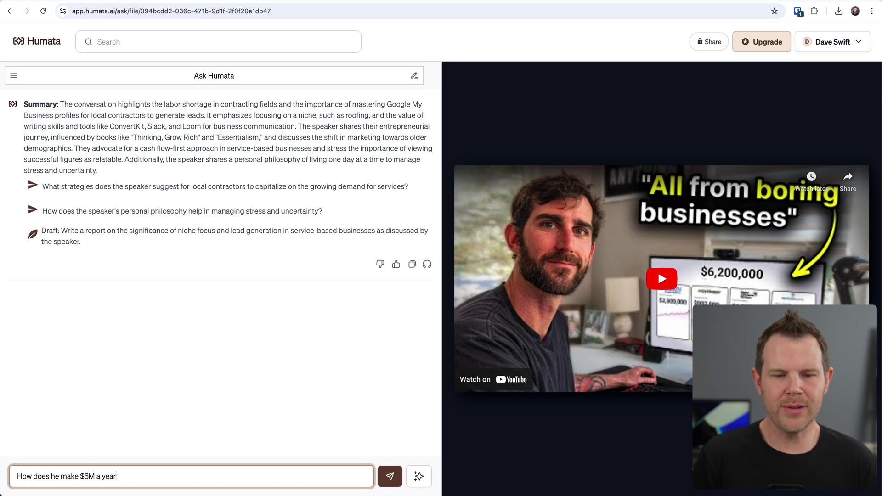
key(Return)
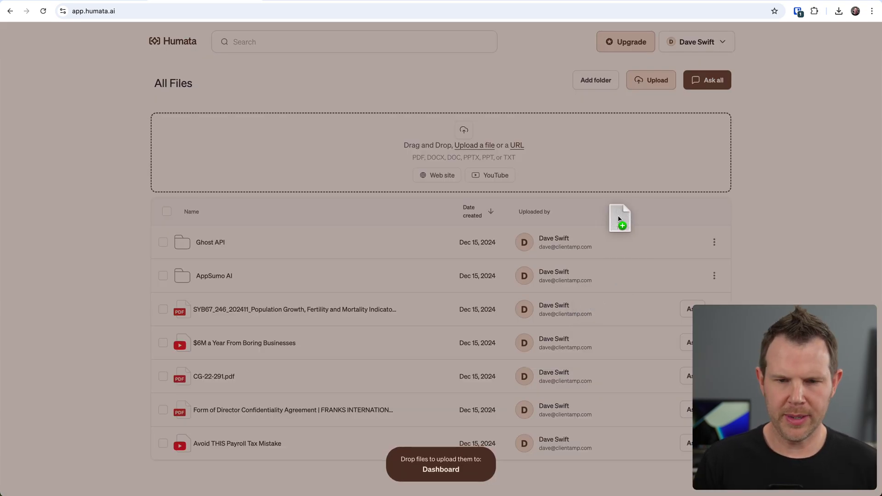
Drop TTR1213 Transcript.txt from the desktop onto Humata to upload it.
drag(618, 217, 439, 143)
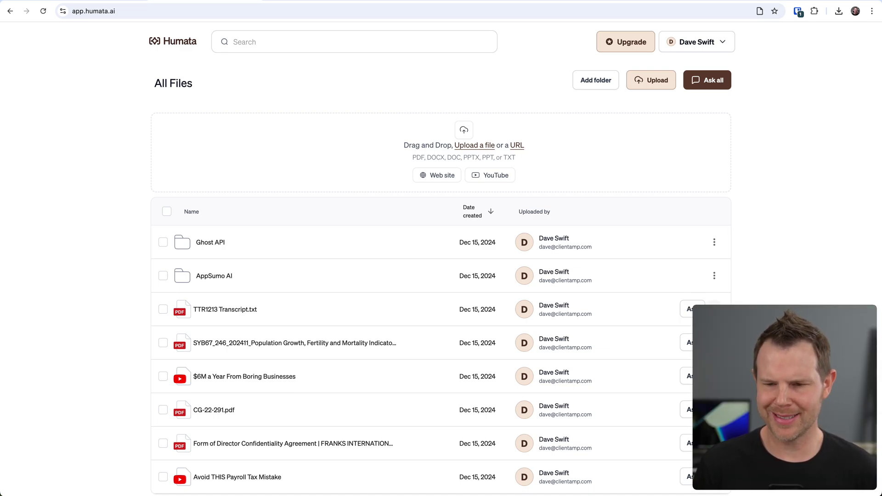
Ask the roundup transcript which tool was the week's highest rated.
click(688, 309)
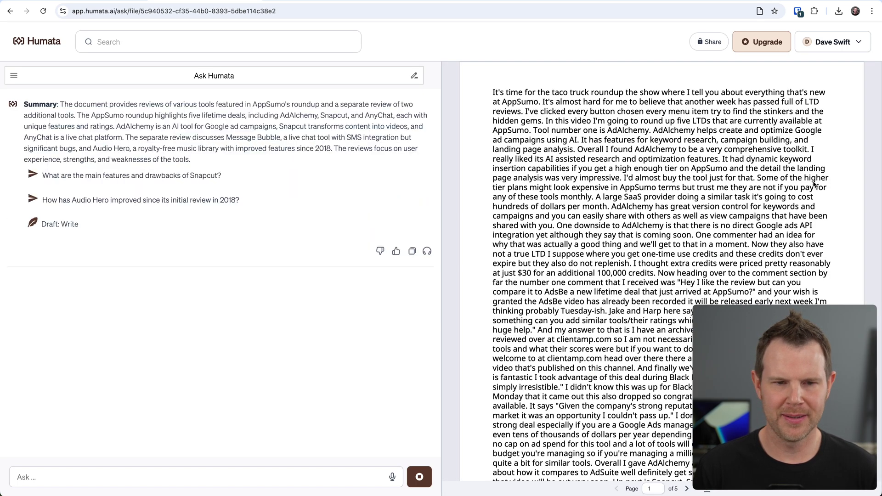
text(What was the highest rated tool of the week?)
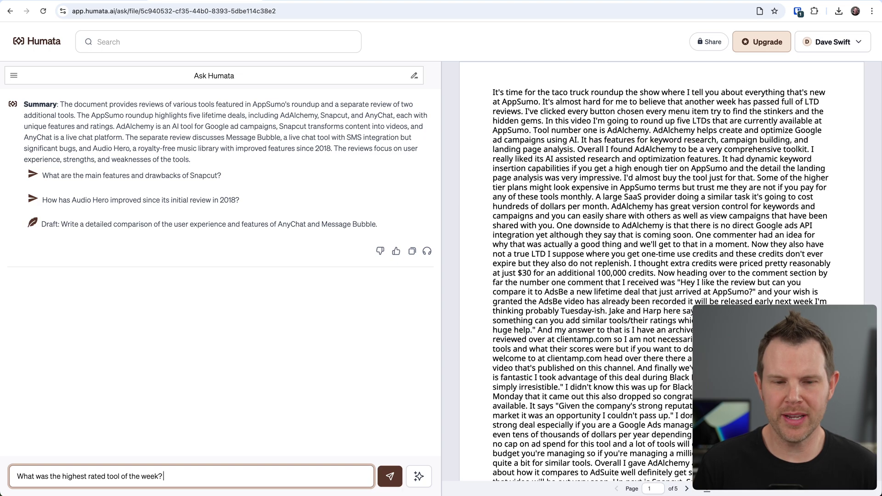
key(Return)
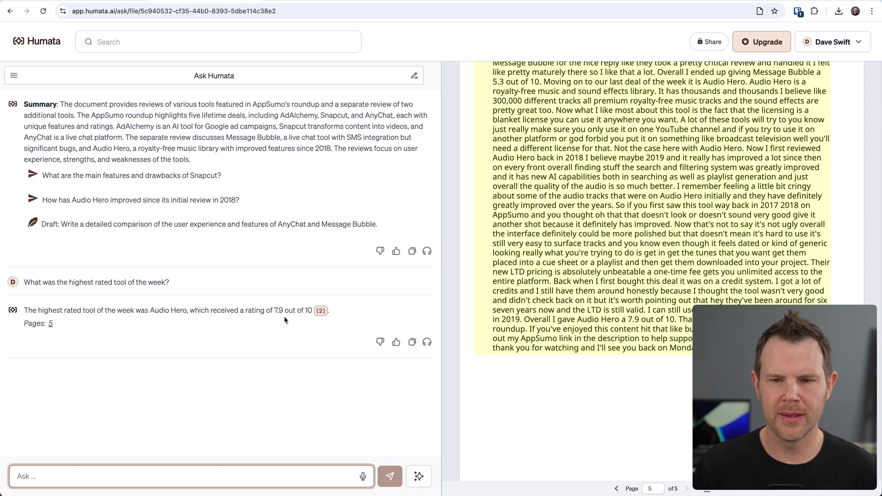
Follow the answer's [2] citation behind Audio Hero's 7.9/10 rating.
scroll(636, 319, down, 1)
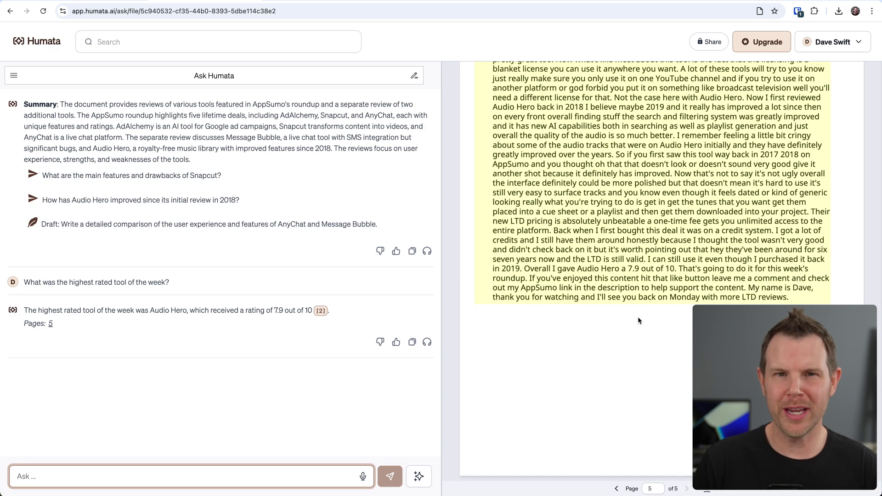
click(317, 315)
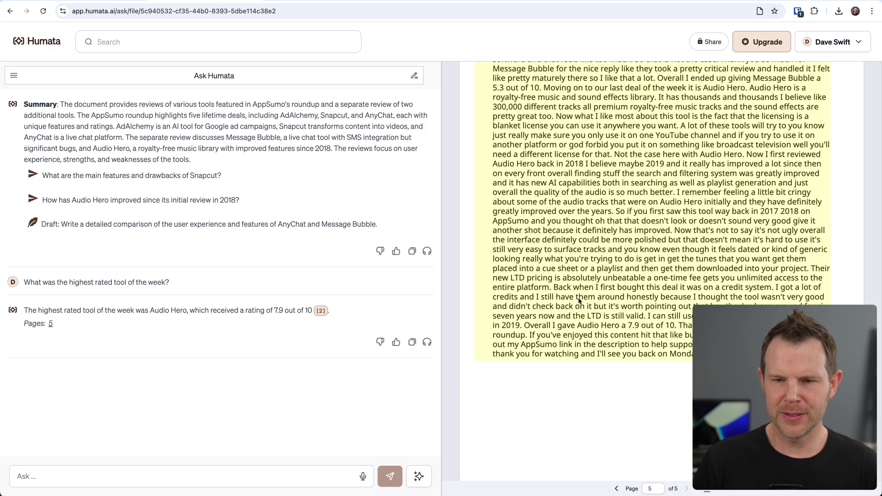
scroll(580, 301, up, 3)
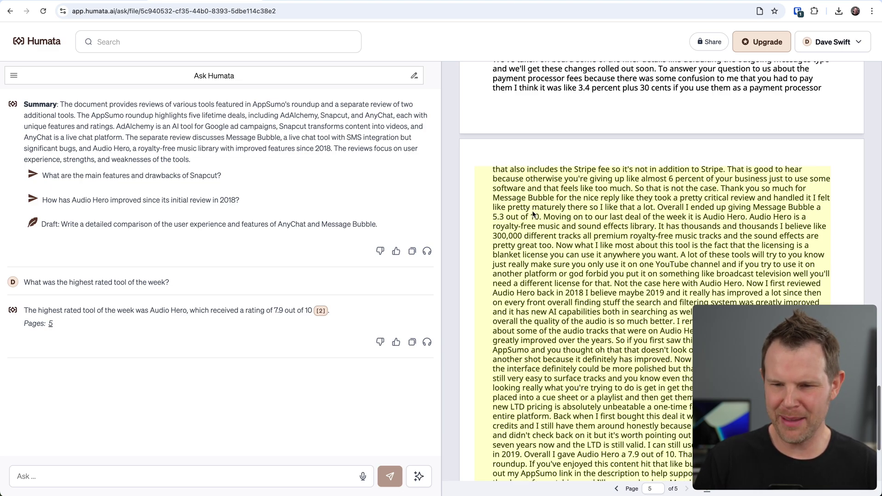
scroll(533, 214, down, 3)
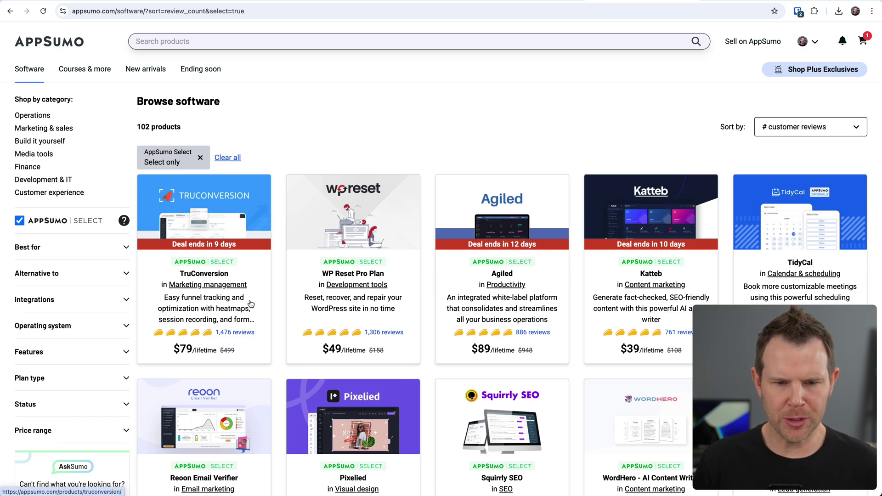
View the full list of TruConversion customer reviews on AppSumo.
click(237, 333)
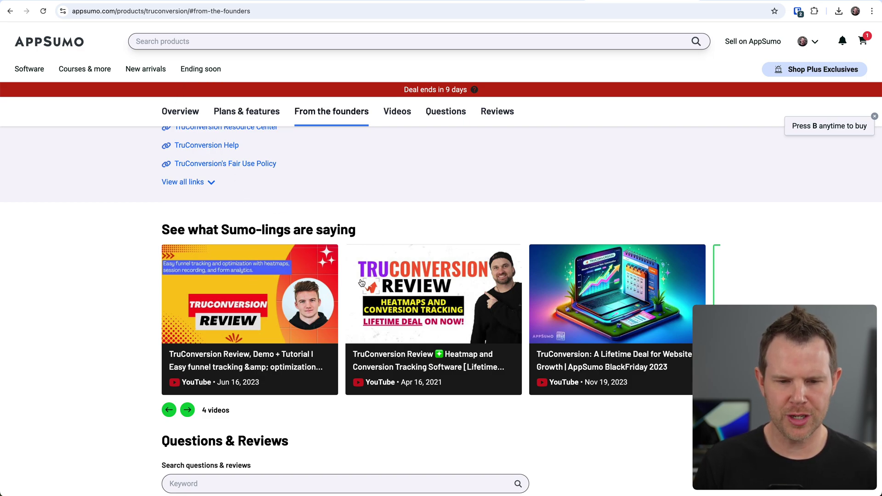
scroll(366, 321, down, 15)
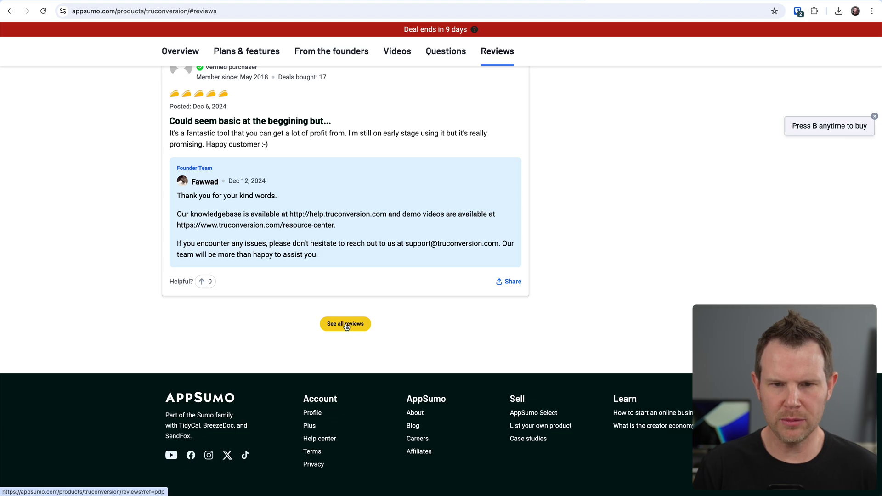
click(346, 324)
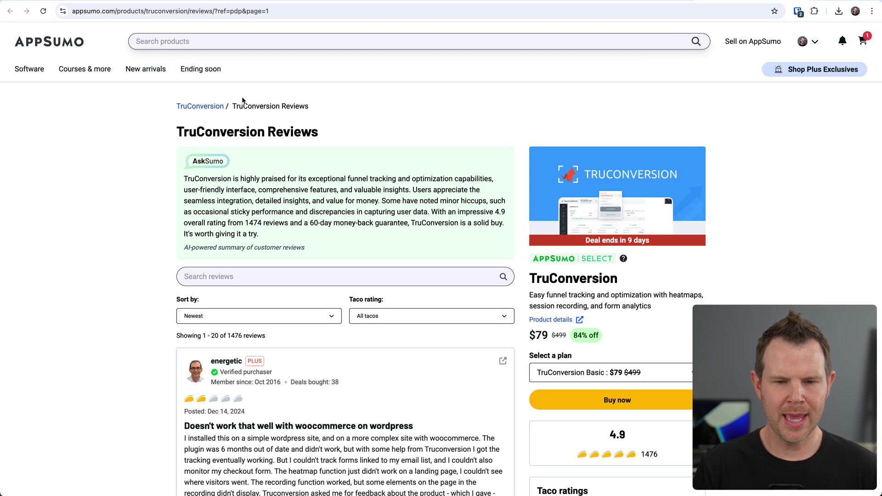
scroll(281, 313, down, 20)
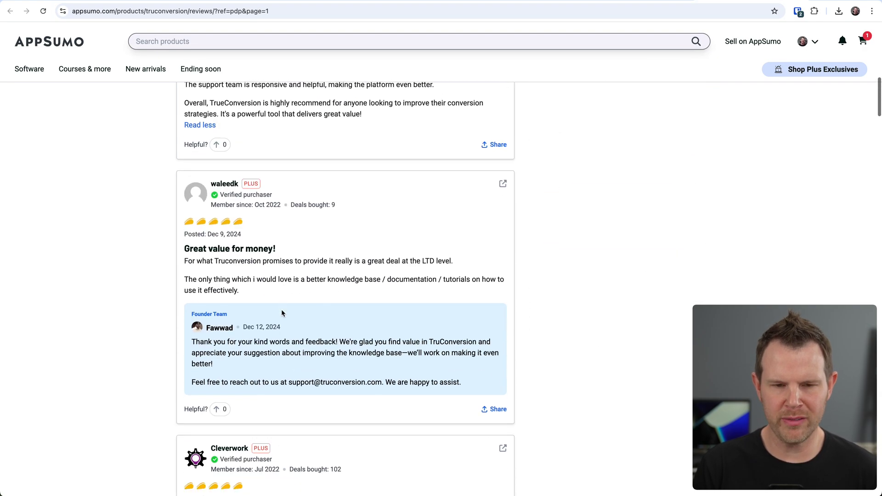
scroll(281, 315, down, 10)
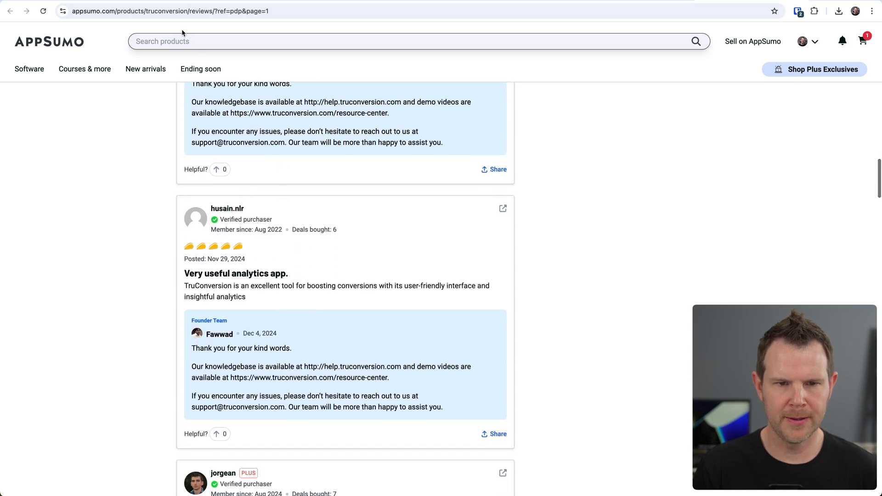
Go to app.humata.ai in the browser.
key(super+l)
key(super+c)
text(app.humata.ai)
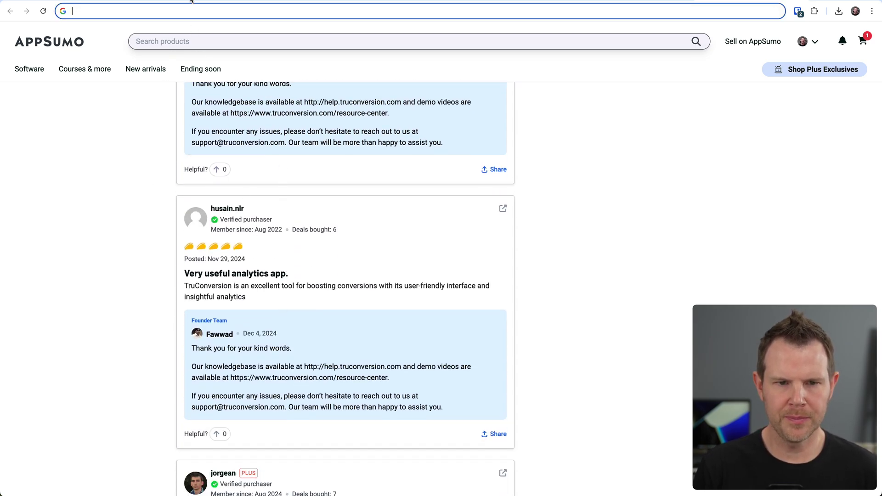
key(Return)
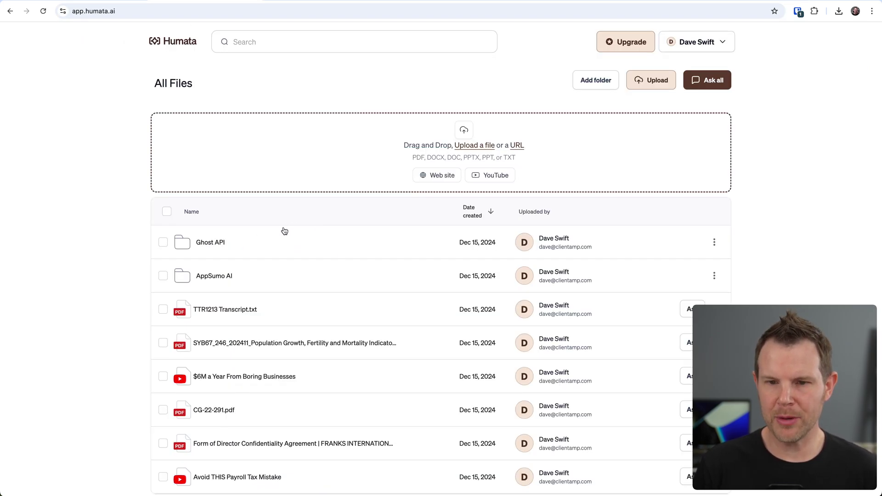
Import the AppSumo TruConversion reviews page into Humata as a web site source.
click(437, 175)
click(380, 250)
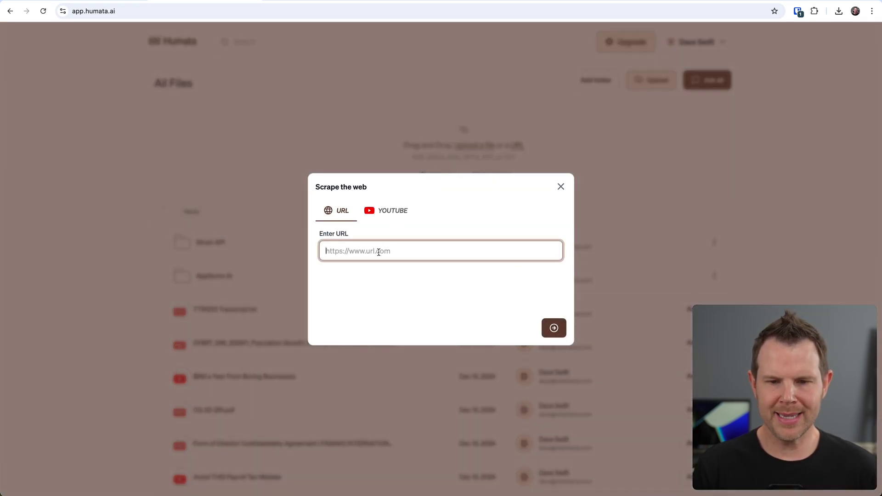
key(super+v)
click(557, 336)
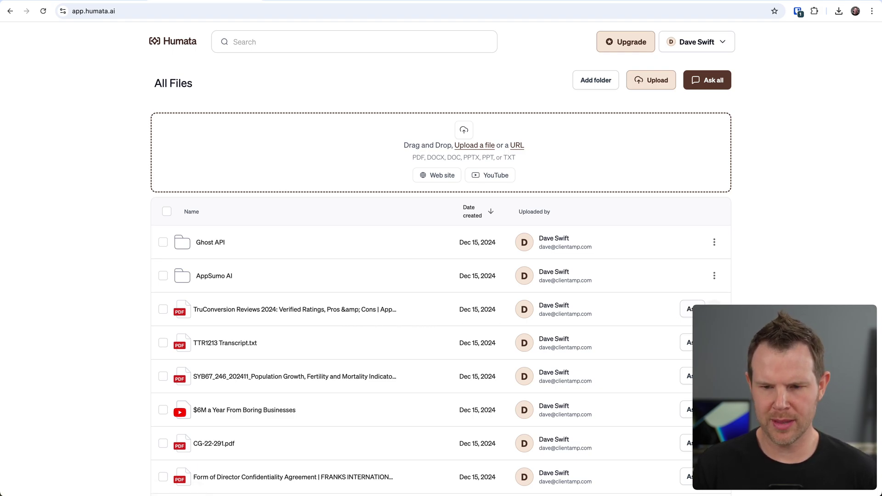
Open the TruConversion reviews file and select the suggested question about appreciated features.
click(294, 309)
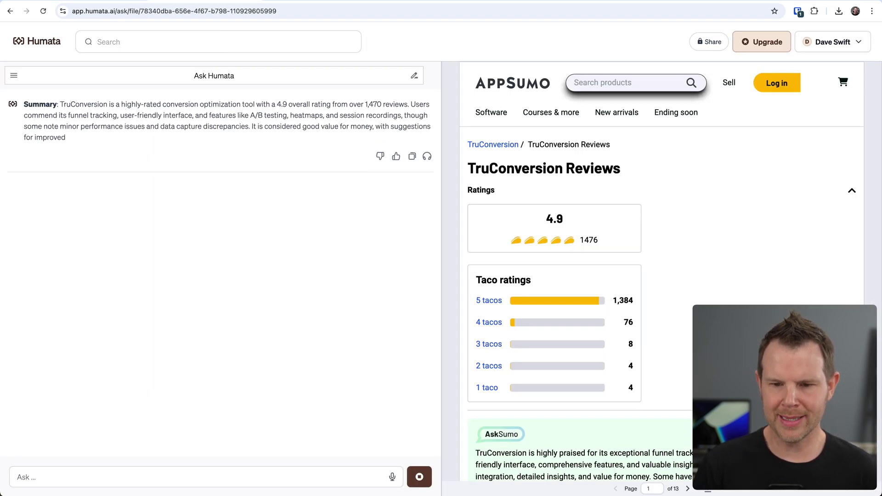
scroll(662, 276, down, 5)
scroll(662, 276, down, 10)
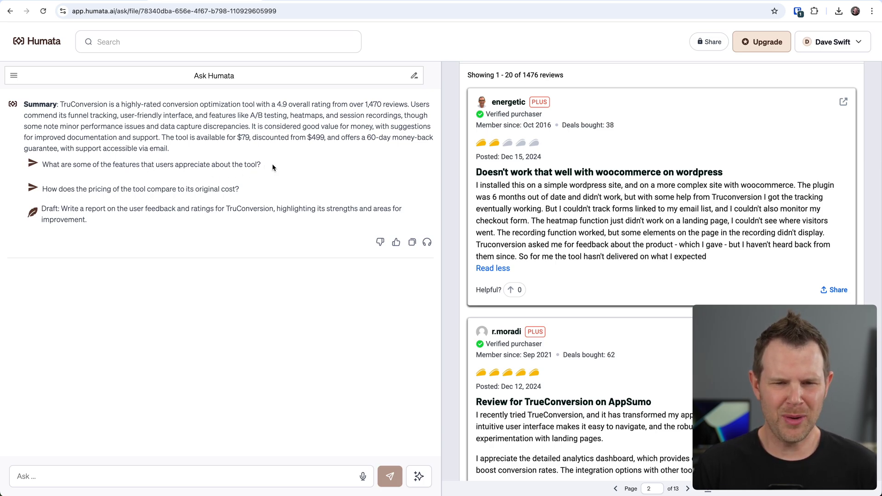
drag(272, 164, 66, 169)
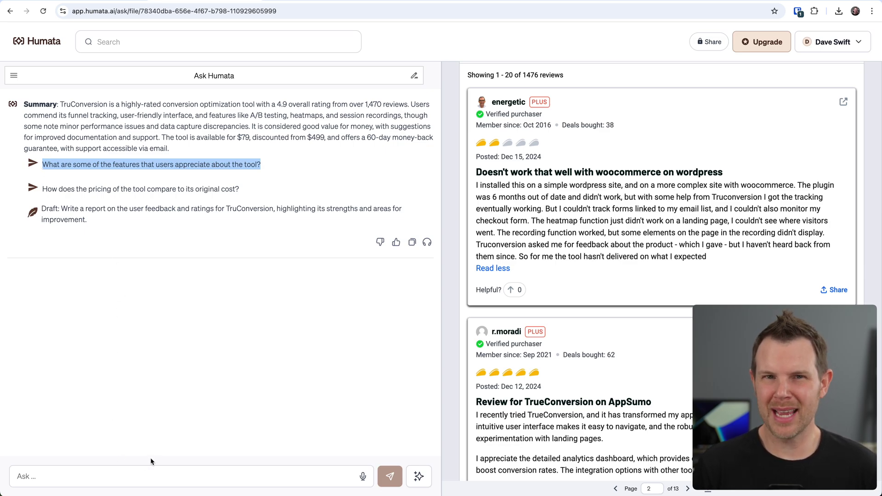
Ask which TruConversion features users dislike, then view the reviews cited as sources [2] and [1].
key(ctrl+c)
click(142, 476)
key(ctrl+v)
double_click(154, 477)
text(dislike)
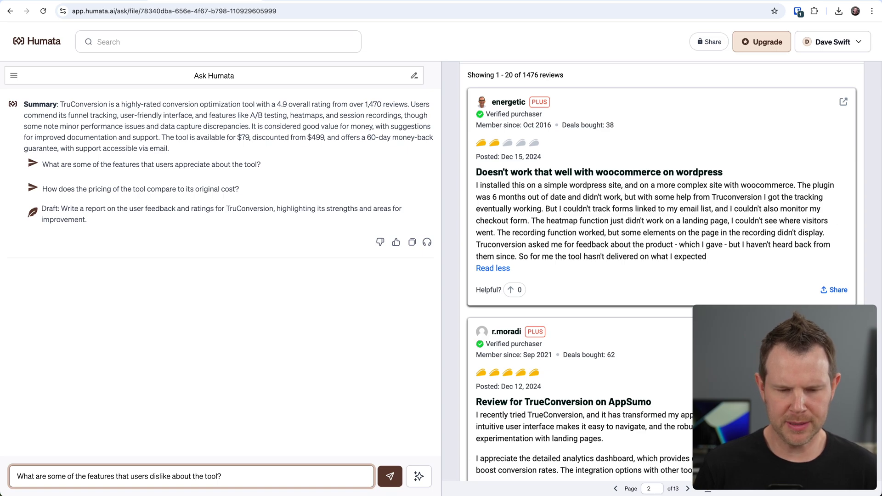
key(Return)
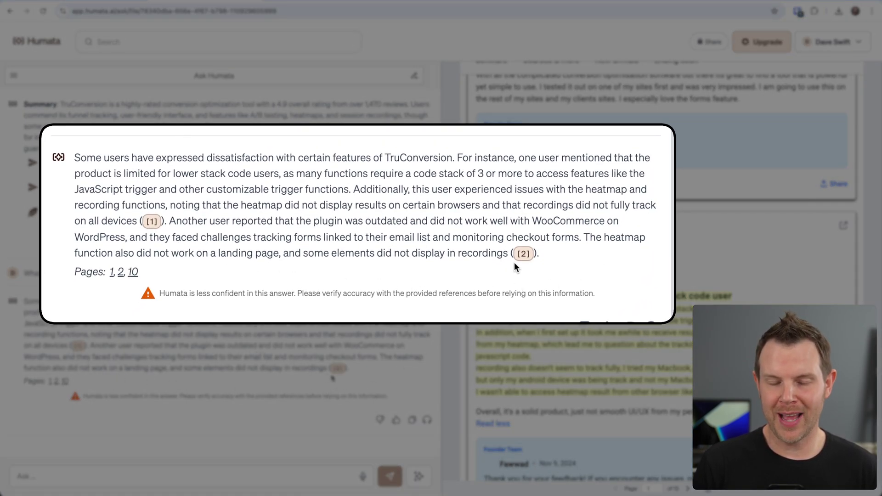
click(524, 254)
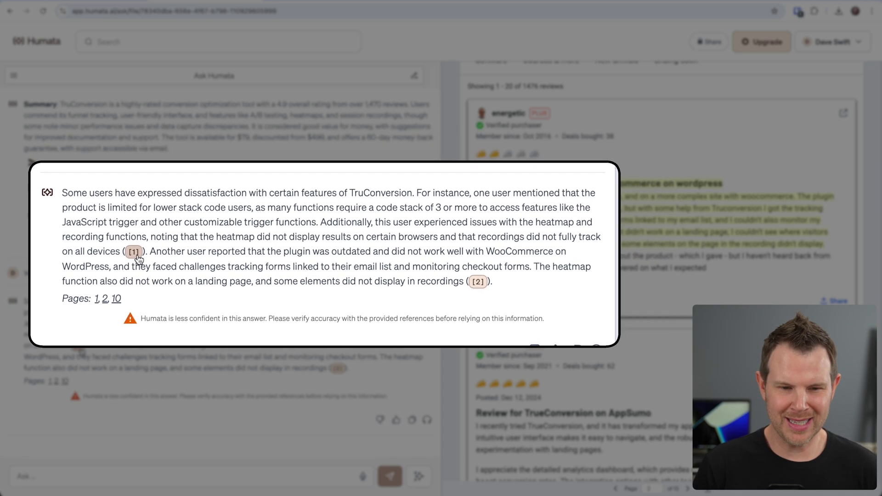
click(78, 346)
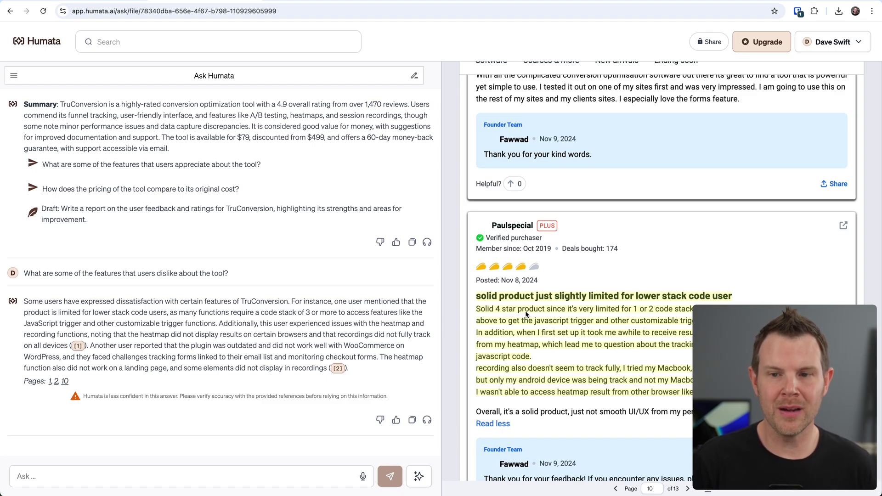
Change the chat's link access from Restricted to 'Anyone with the link' and copy the embed code.
click(710, 42)
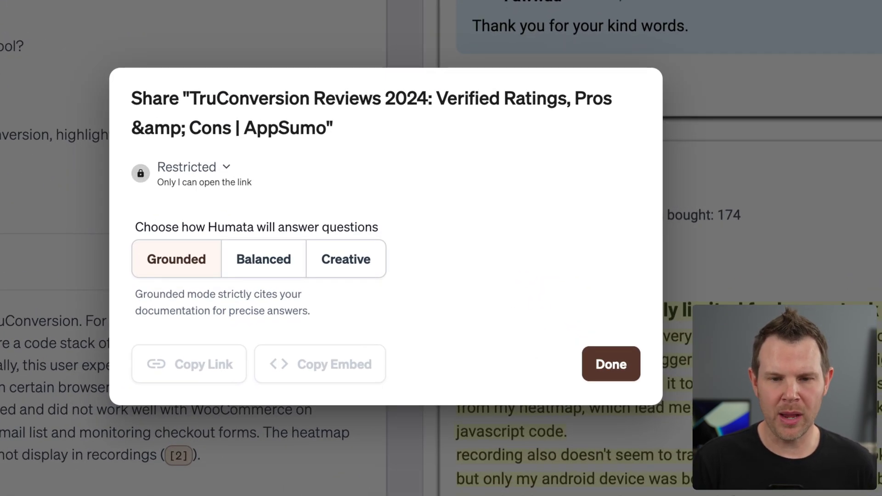
click(227, 167)
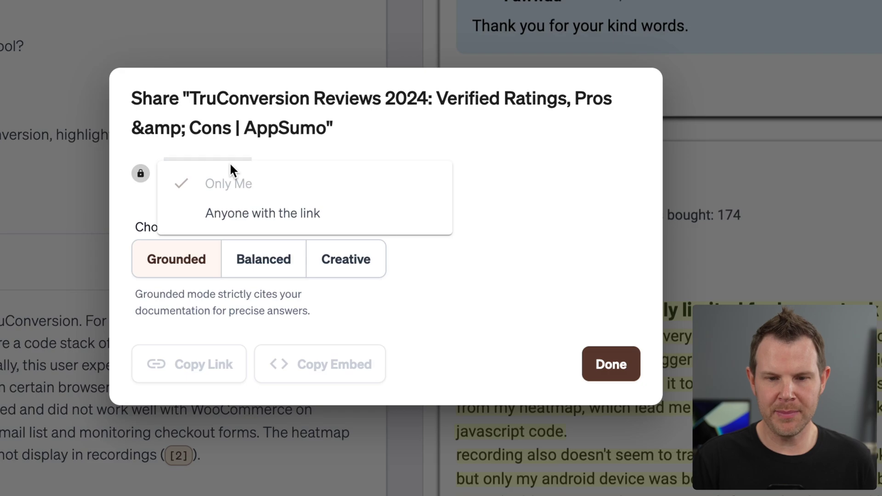
click(226, 217)
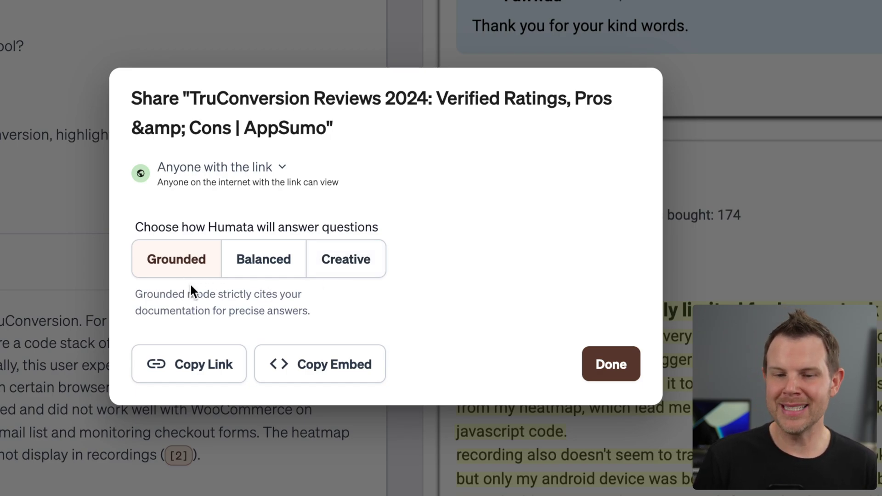
click(324, 373)
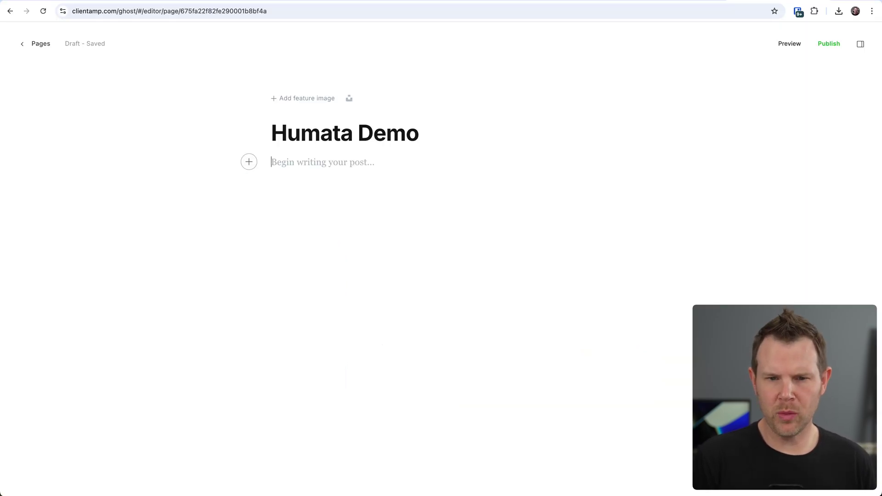
Add an HTML card with the Humata embed code to the Humata Demo page and publish it.
text(/h)
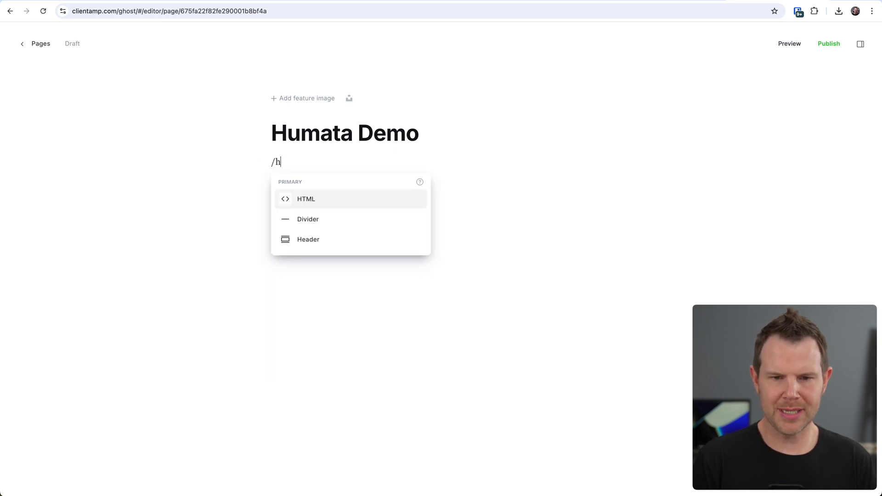
key(Return)
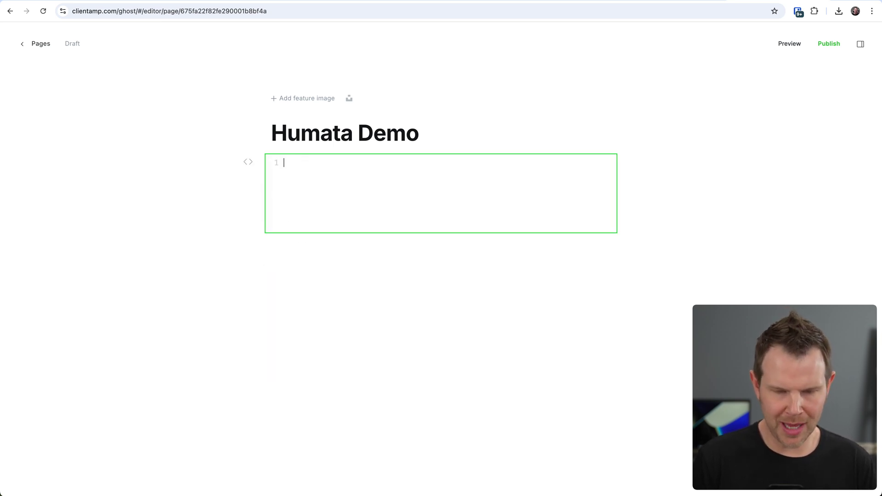
key(super+v)
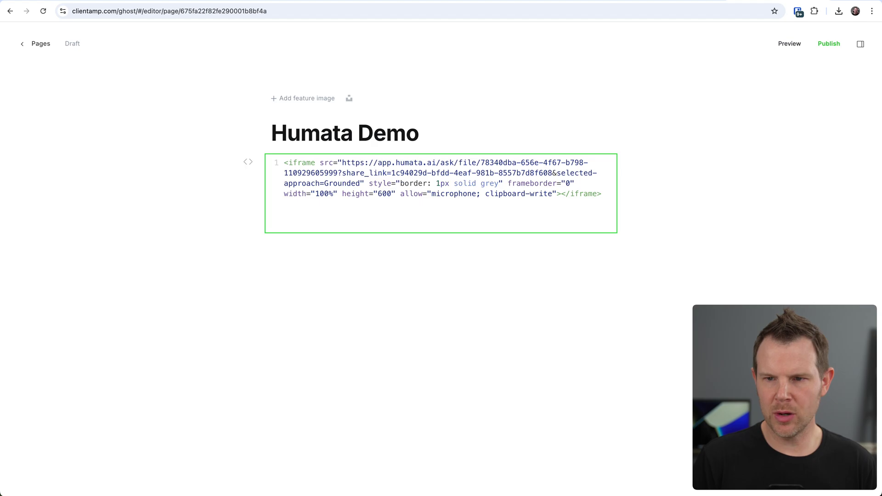
click(829, 43)
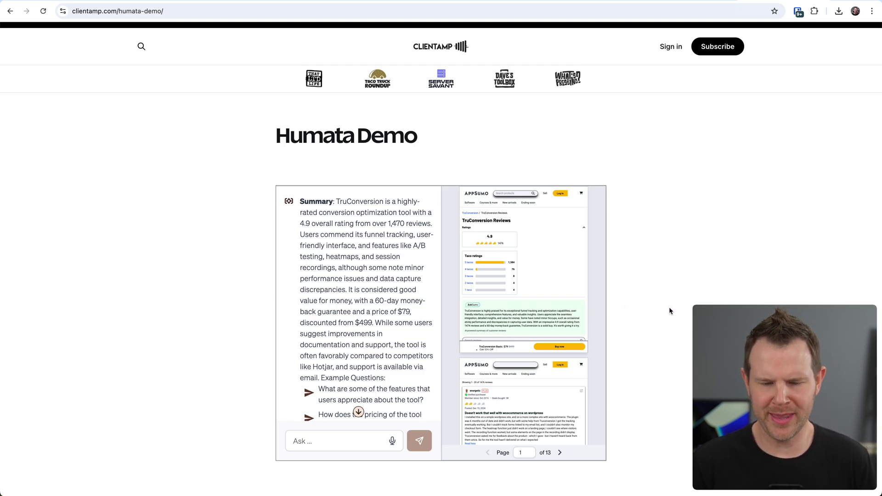
Ask the live embedded chat about the most popular feature and copy its answer.
scroll(322, 344, down, 5)
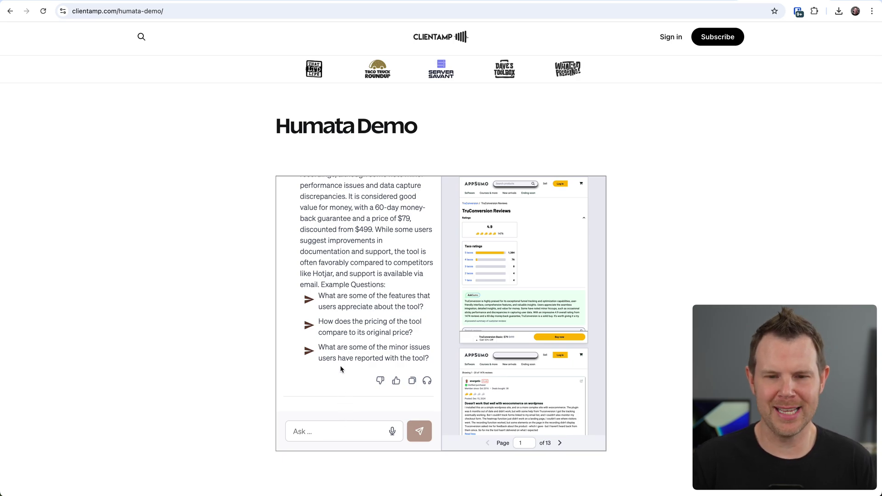
scroll(548, 358, down, 15)
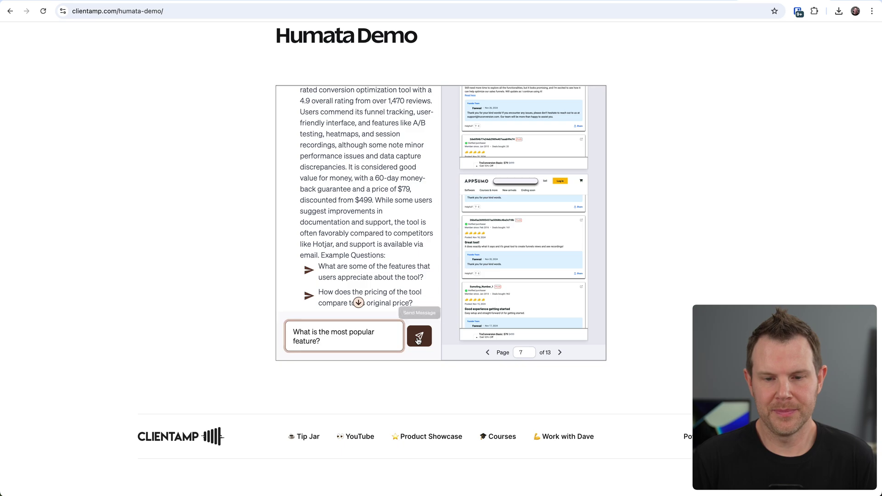
click(420, 336)
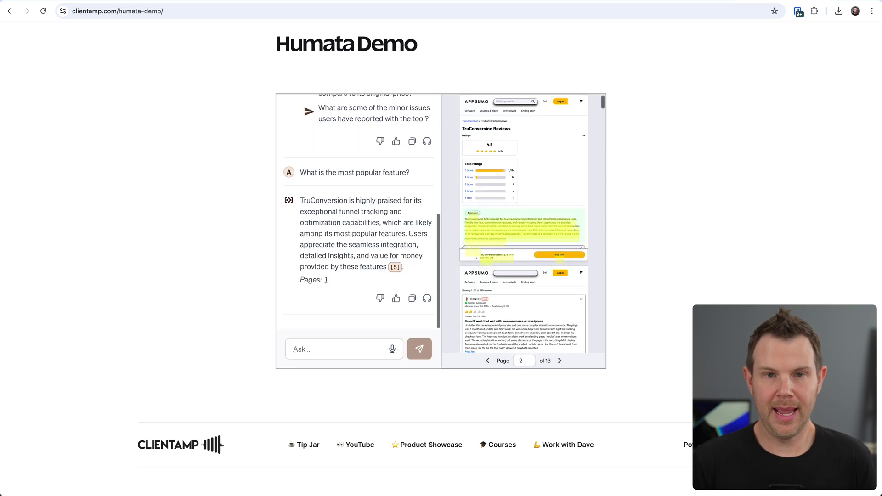
click(412, 298)
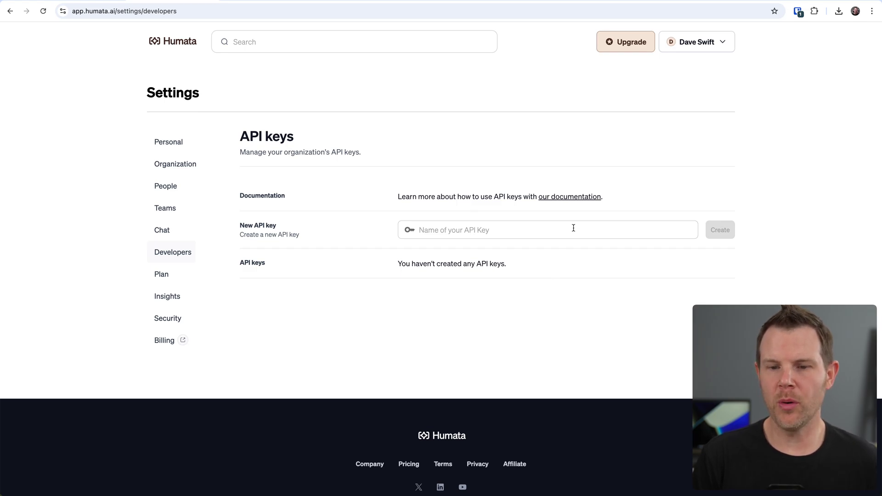
Browse the Humata API documentation's import, conversation and ask endpoints.
click(557, 198)
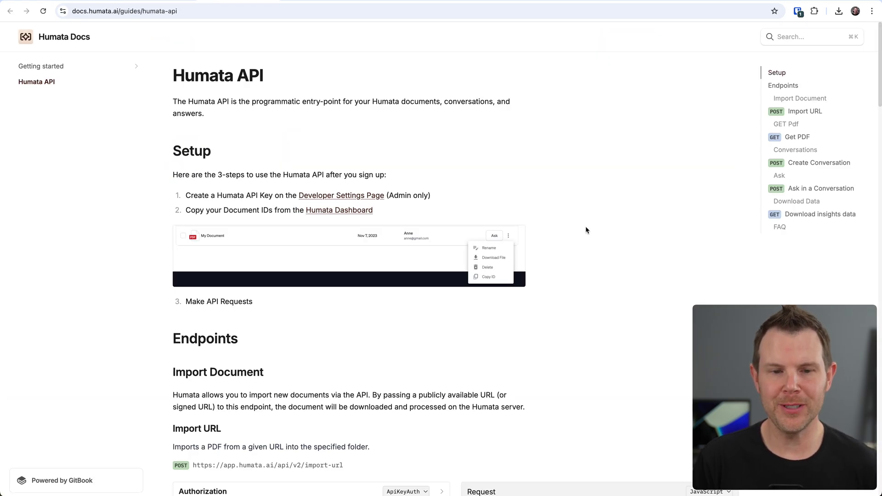
scroll(611, 332, down, 10)
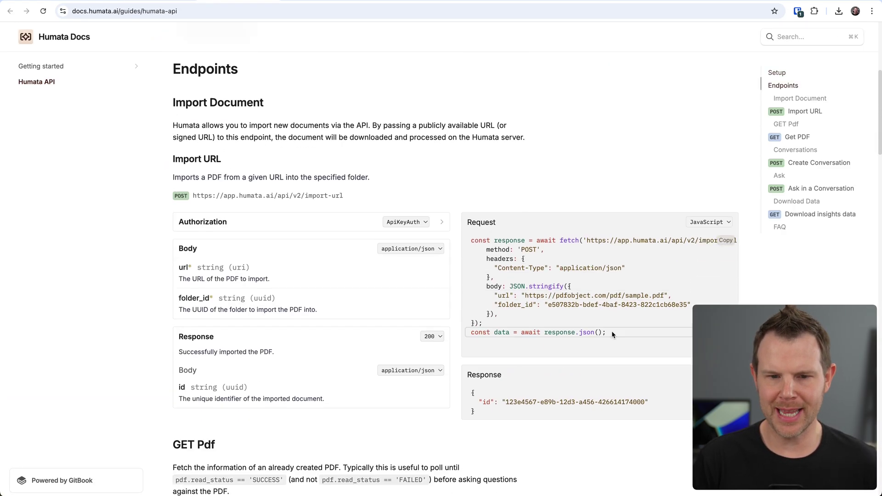
scroll(613, 333, down, 7)
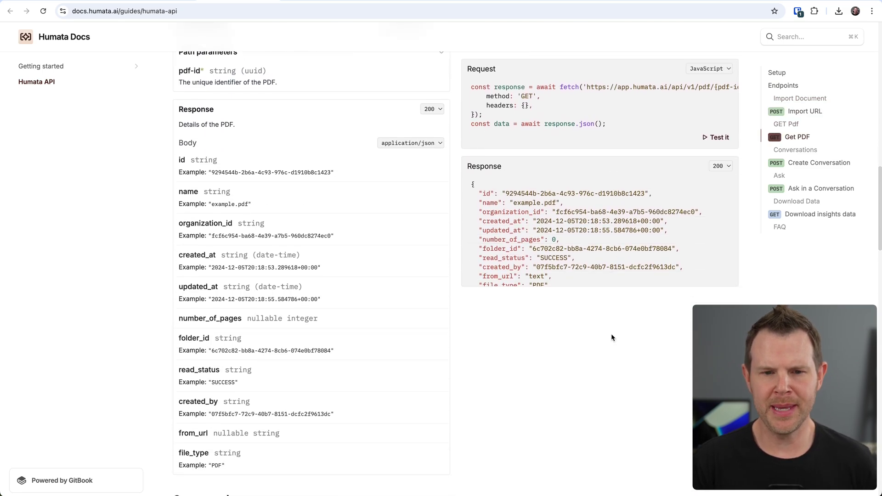
scroll(611, 338, down, 5)
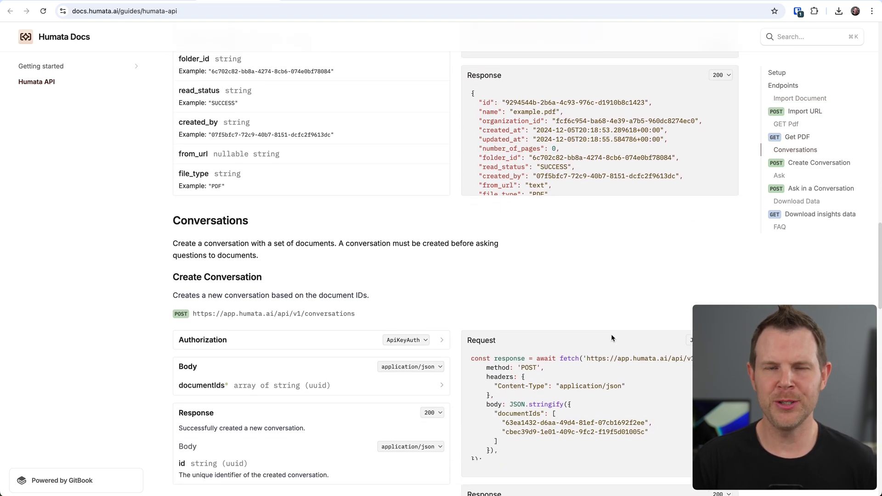
scroll(611, 335, down, 5)
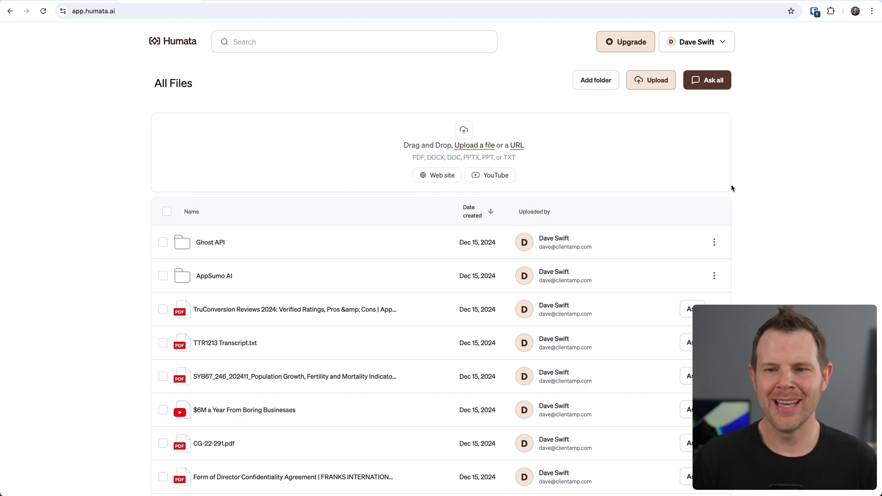
Start an Ask All chat over the library and page through its files, ending on CG-22-291.pdf.
click(710, 82)
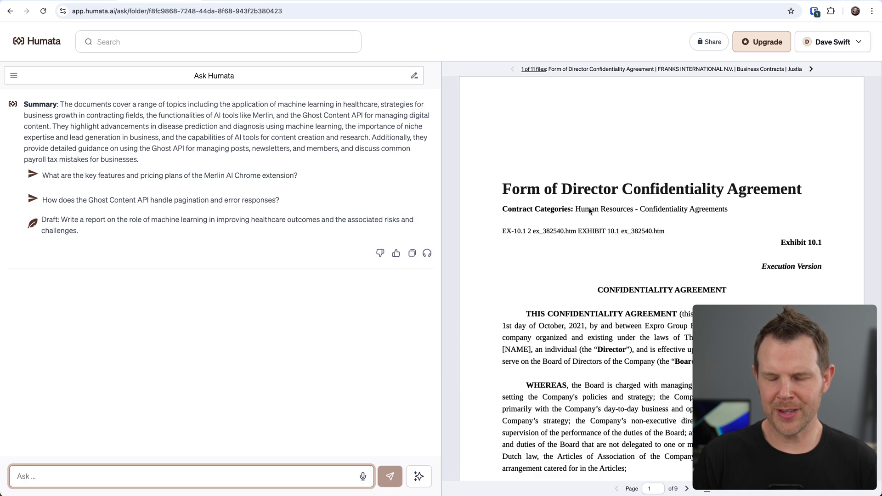
scroll(654, 239, down, 4)
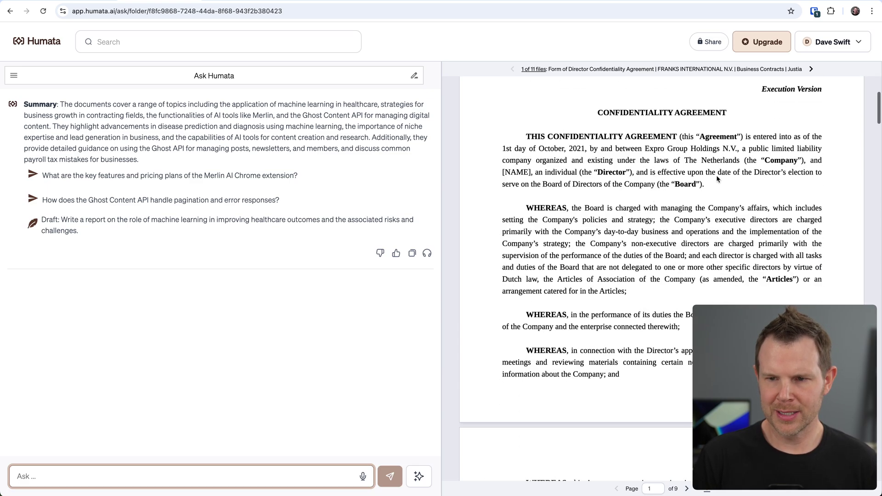
click(811, 69)
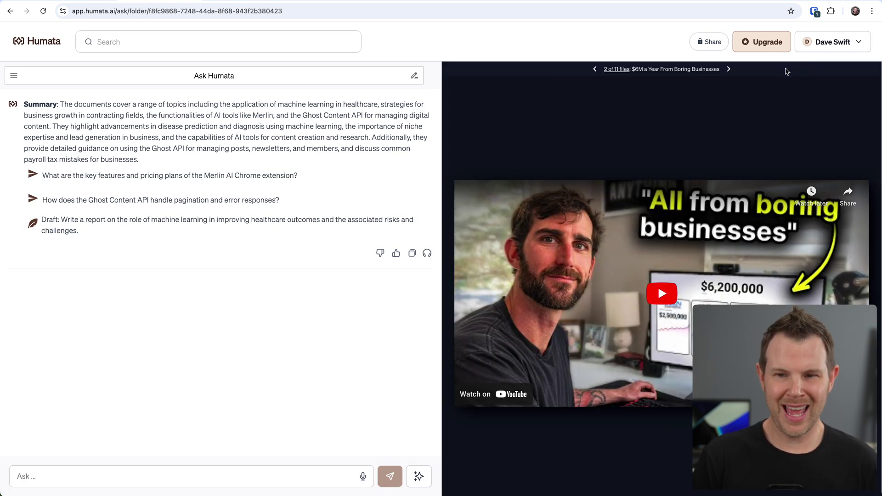
click(728, 70)
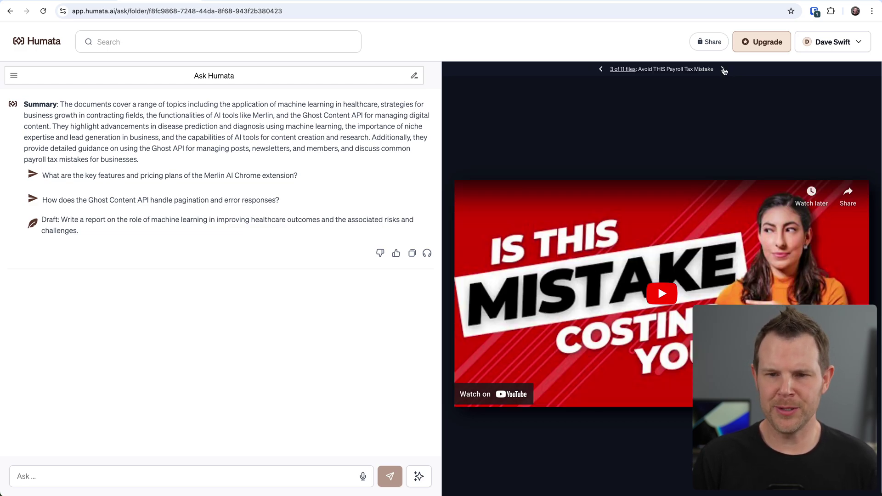
click(723, 68)
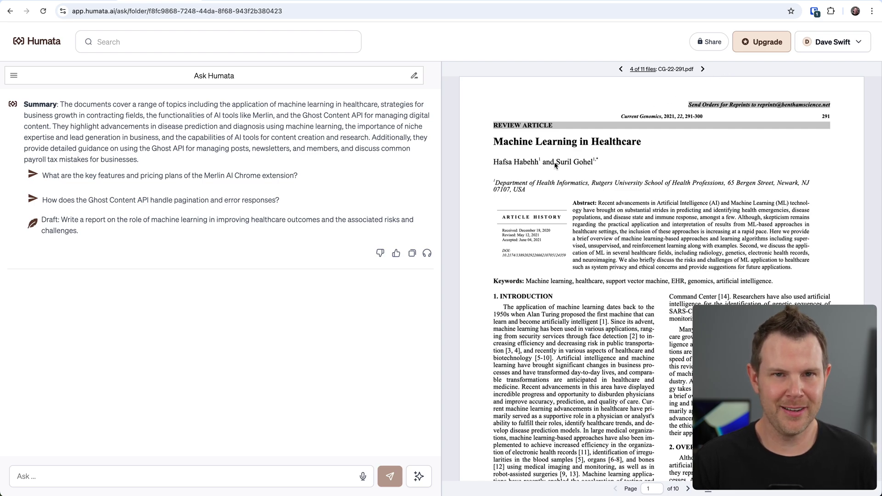
click(702, 69)
click(726, 69)
click(725, 68)
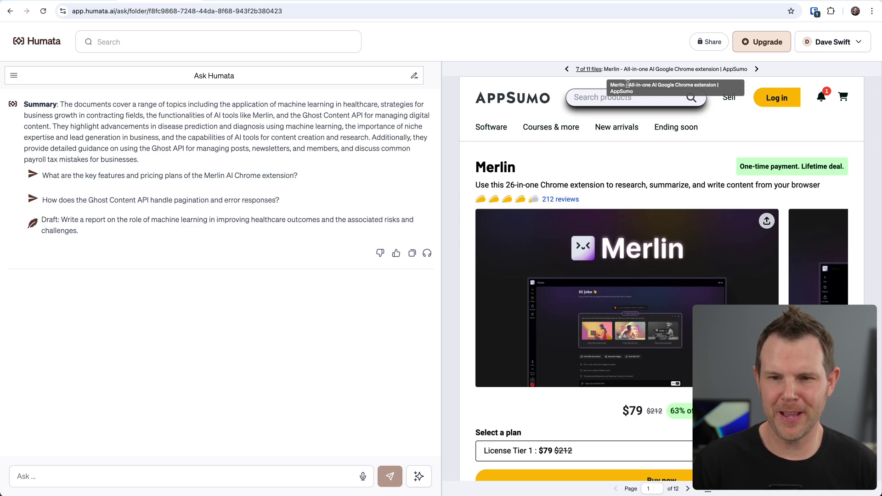
click(598, 71)
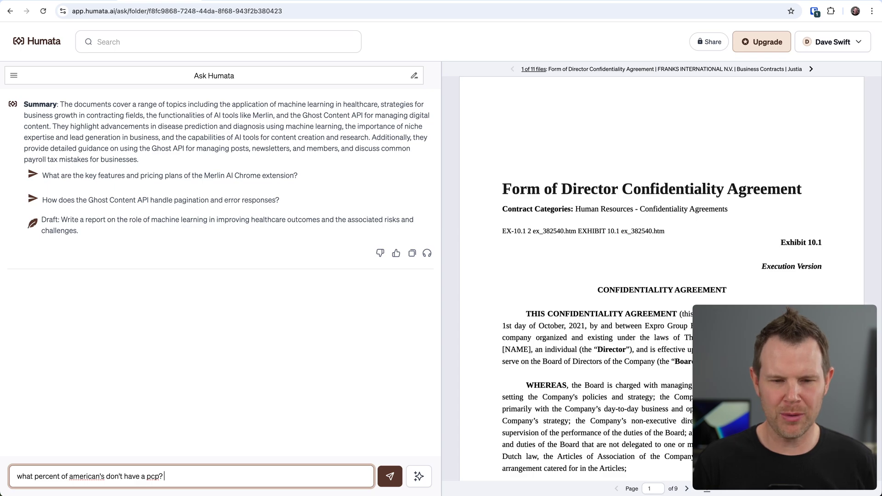
Send the PCP question and open its cited passage in CG-22-291.pdf.
key(Return)
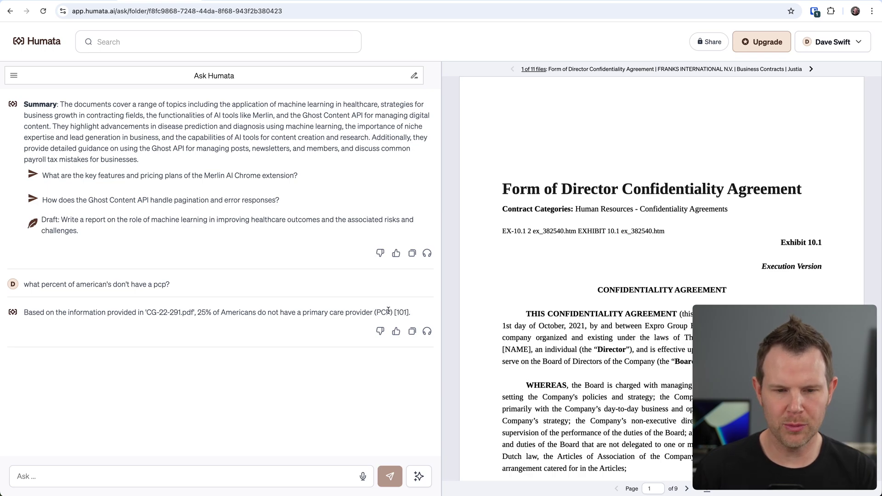
click(338, 315)
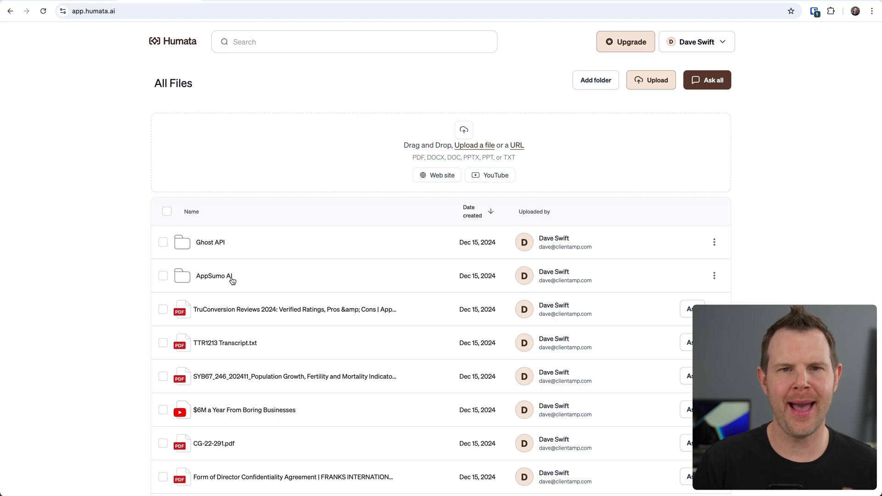
Start an Ask All chat on the AppSumo AI folder and show the Triplo AI page.
click(231, 279)
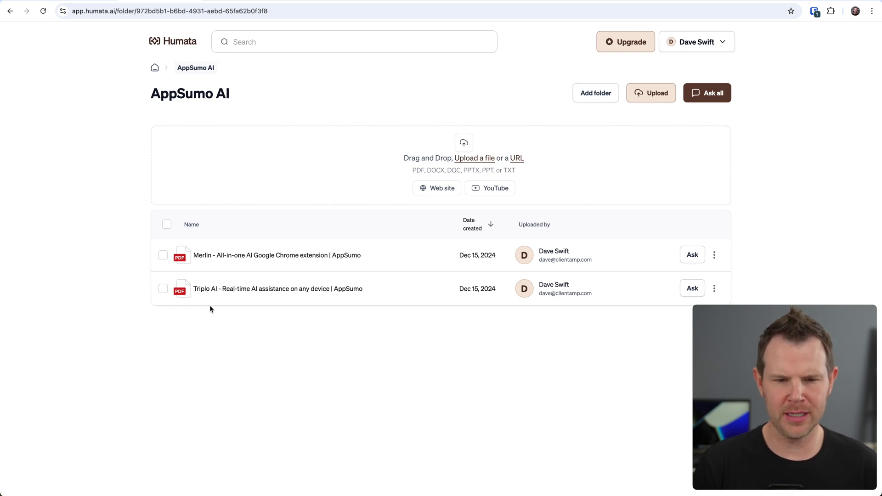
click(714, 94)
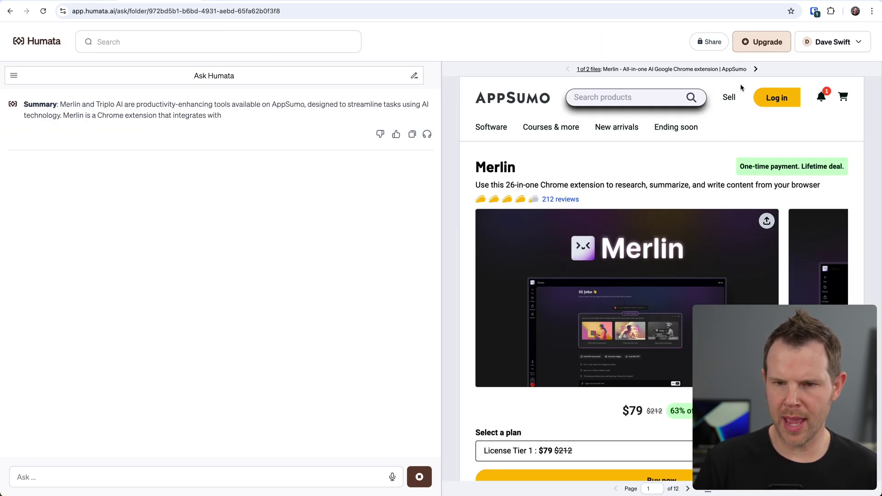
click(758, 69)
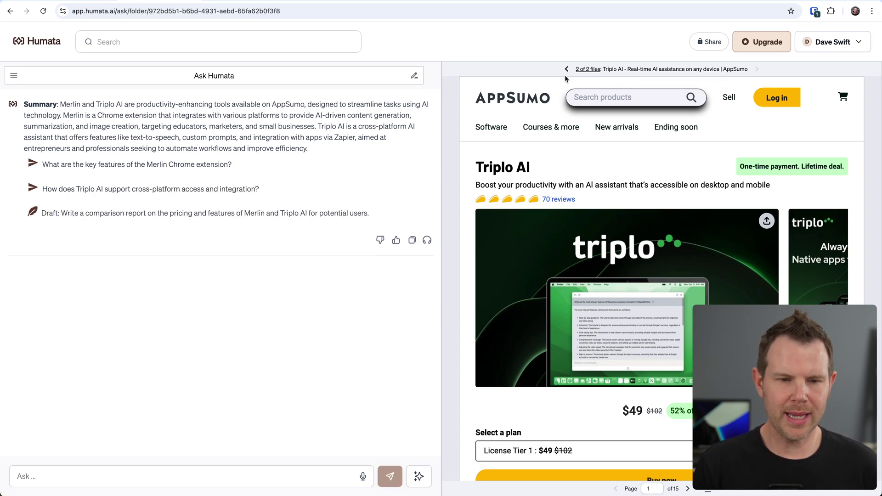
click(421, 479)
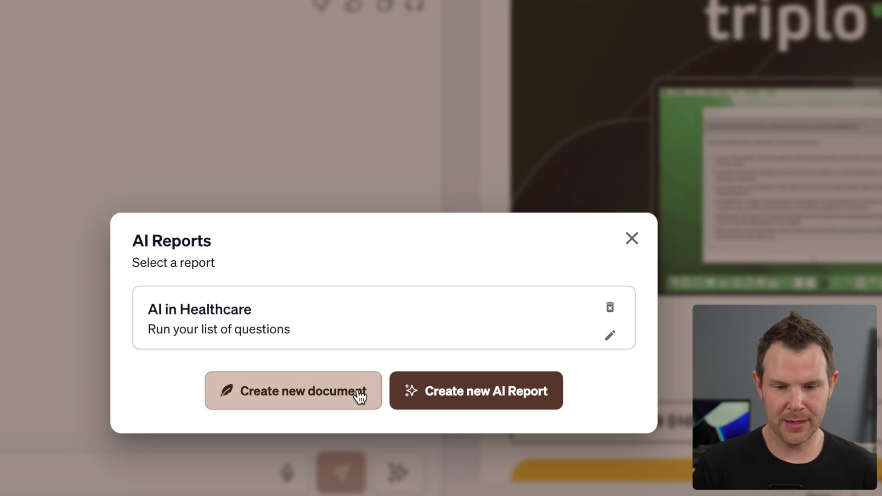
click(323, 398)
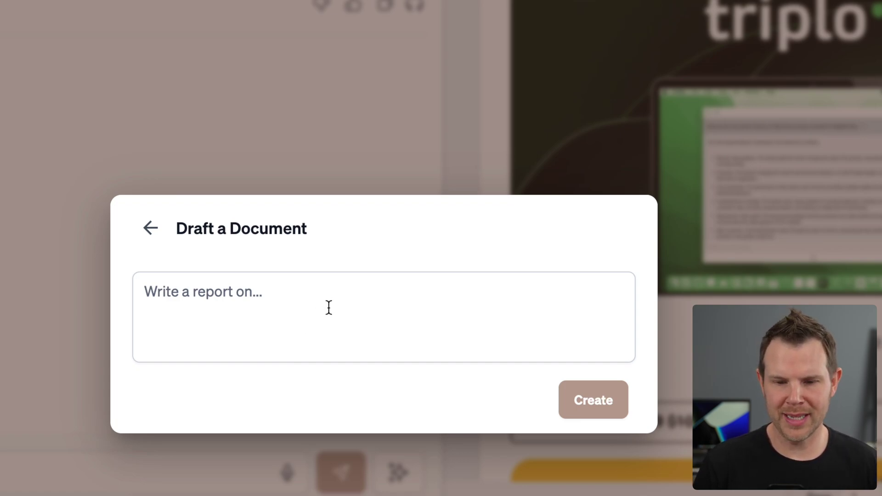
click(155, 231)
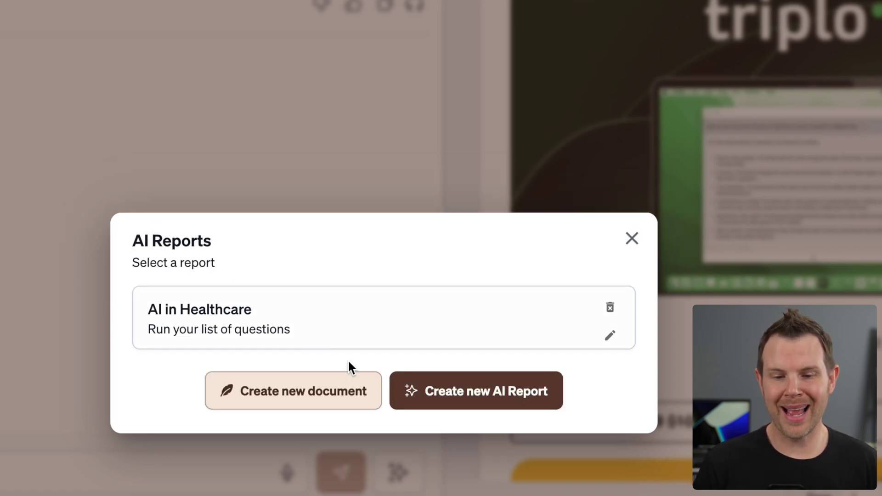
click(479, 394)
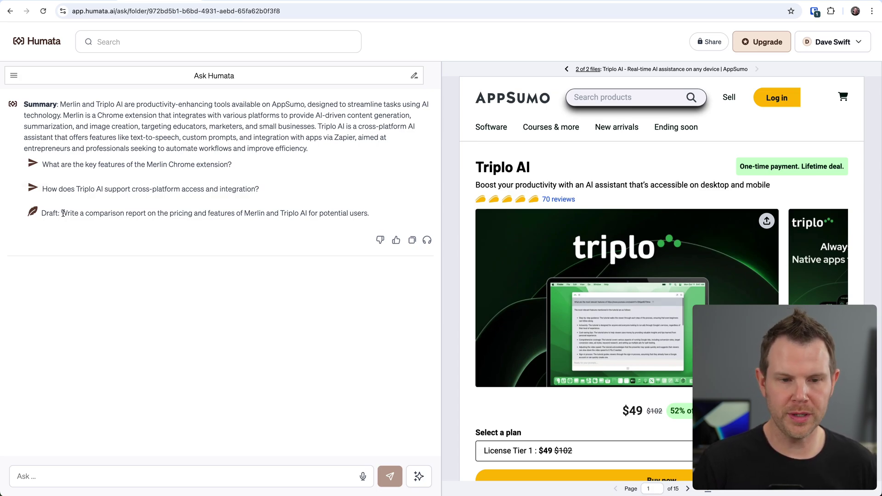
Create a new drafted document from the suggested Merlin vs Triplo AI pricing and features comparison prompt.
drag(63, 214, 390, 214)
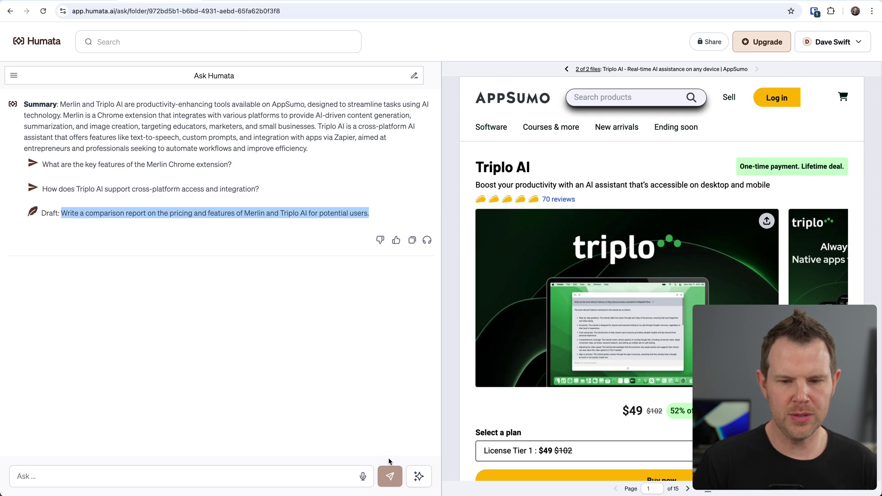
click(418, 478)
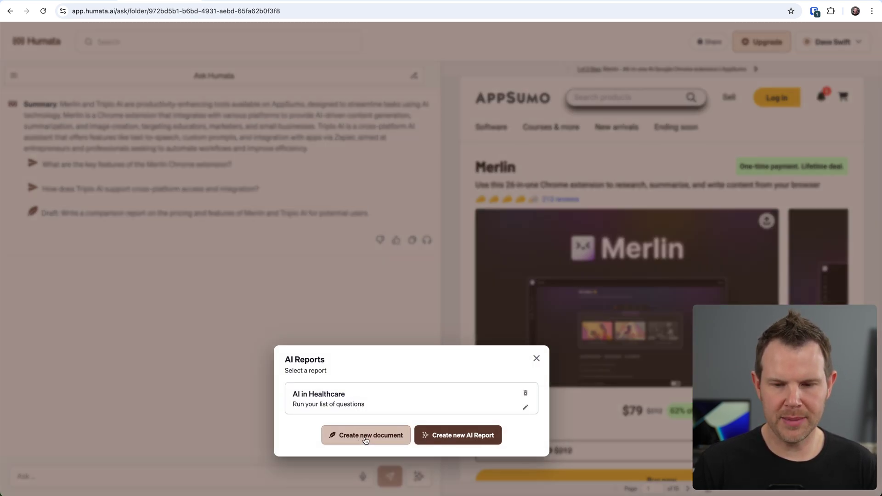
click(367, 439)
click(342, 390)
key(super+v)
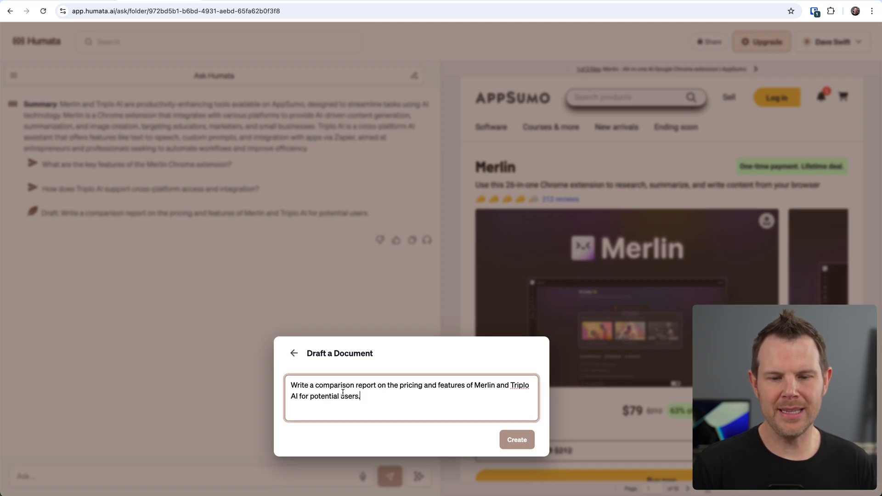
click(517, 440)
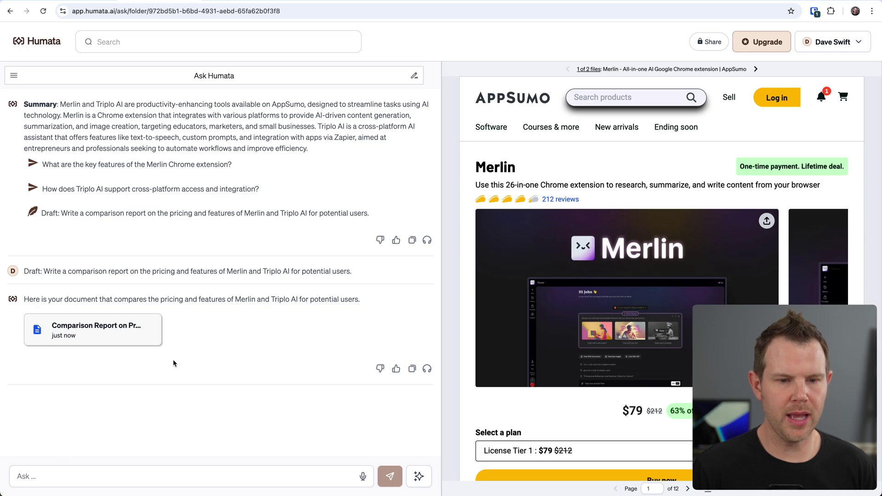
Open the Comparison Report card and read through its overviews, feature comparison and conclusion.
click(102, 333)
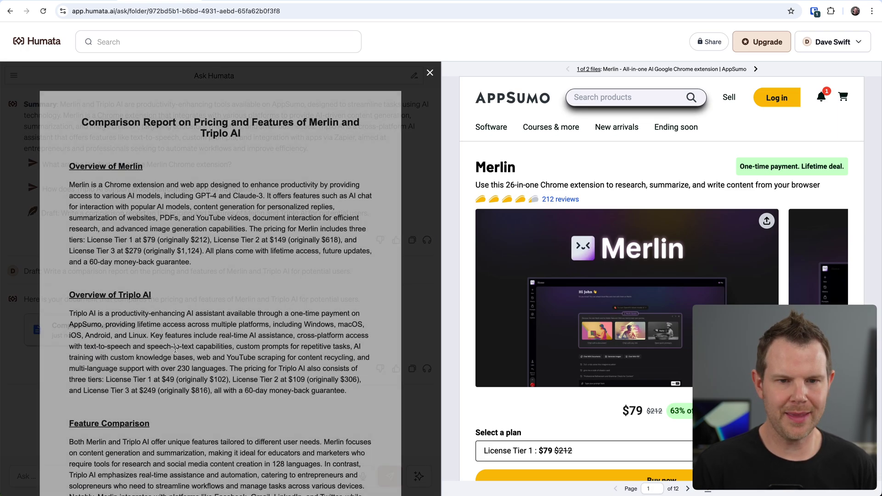
scroll(276, 373, down, 10)
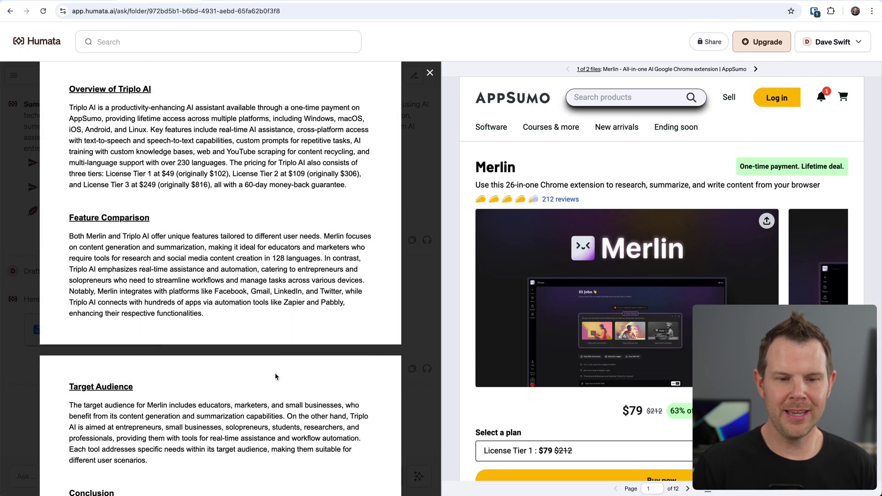
scroll(274, 376, down, 1)
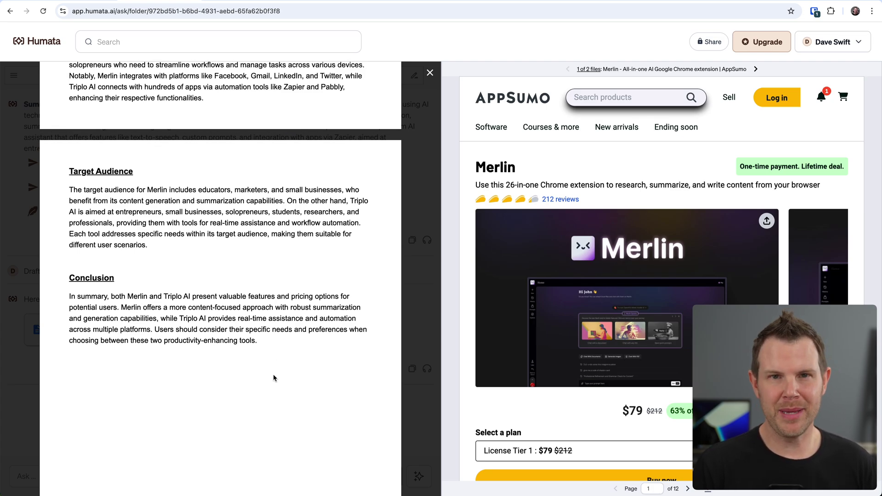
scroll(273, 378, up, 10)
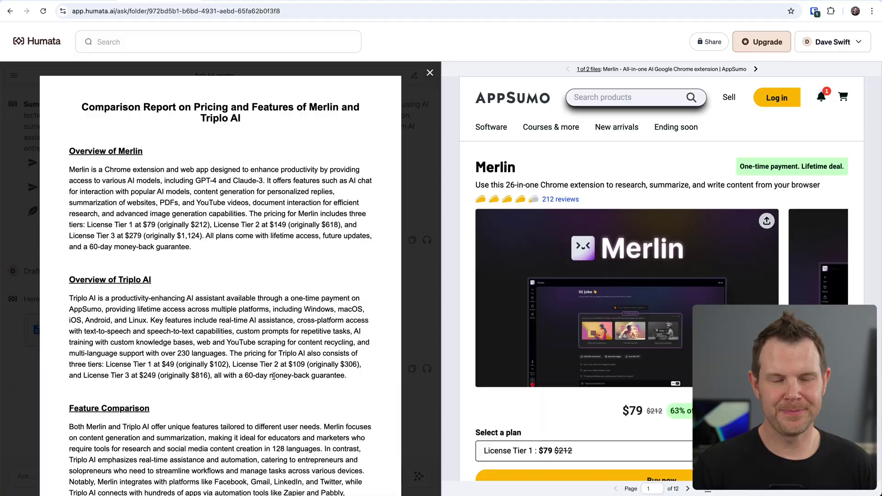